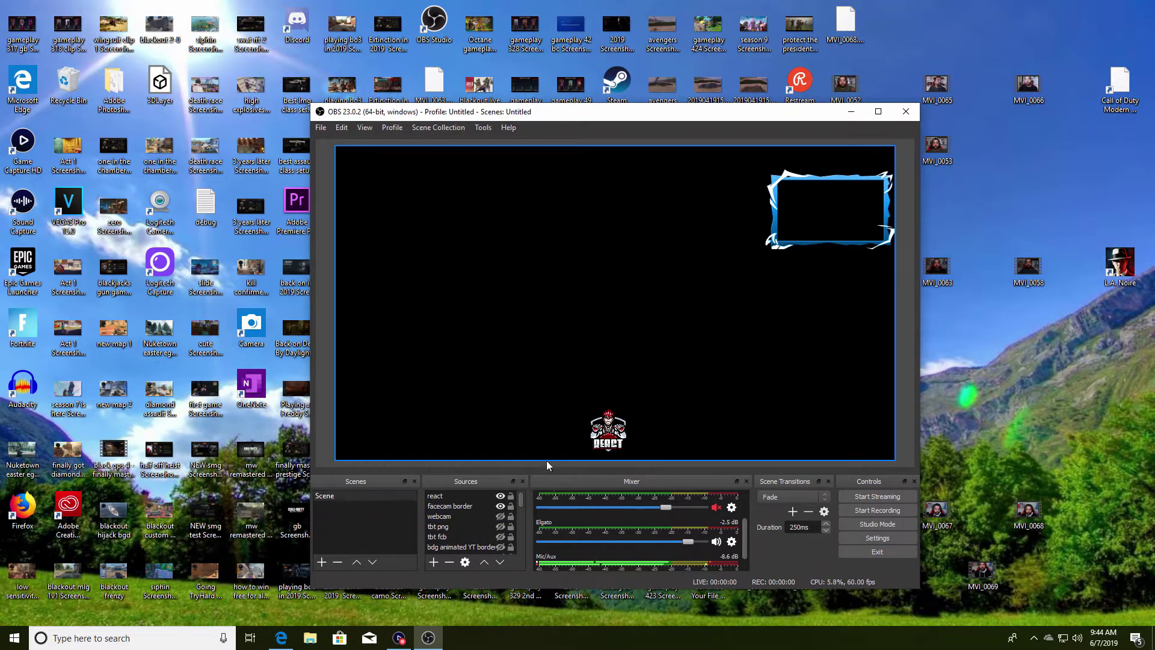
- Bring the Edge browser showing obsproject.com in front of the OBS window
click(281, 638)
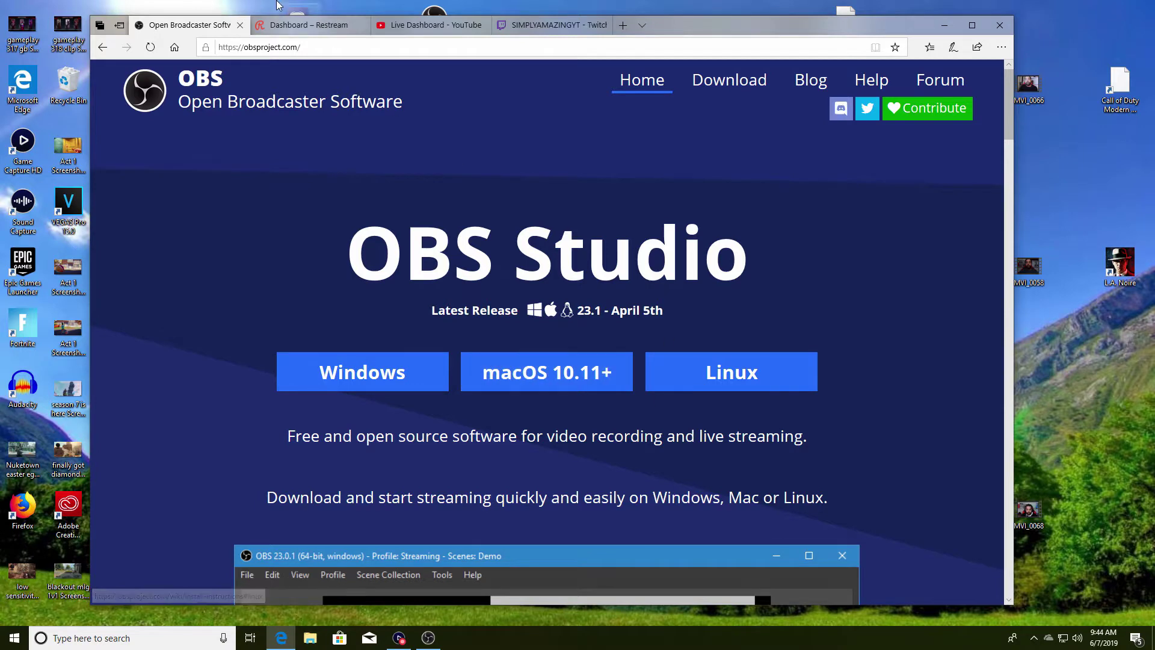
- Switch to the 'Dashboard – Restream' browser tab
click(295, 25)
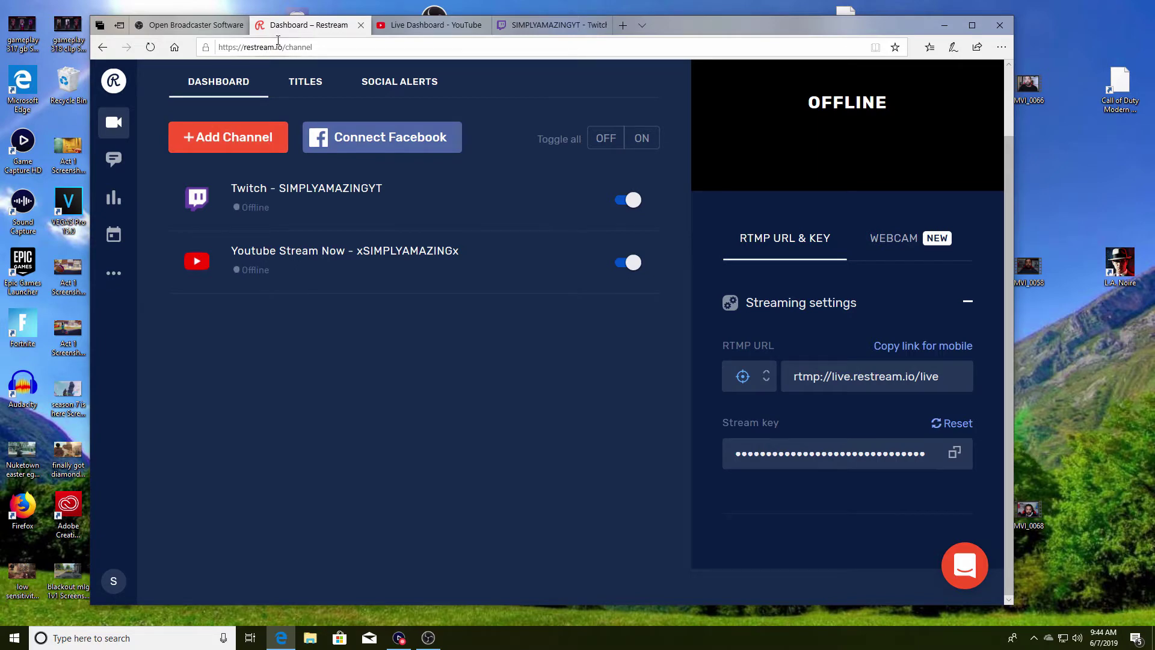
click(252, 137)
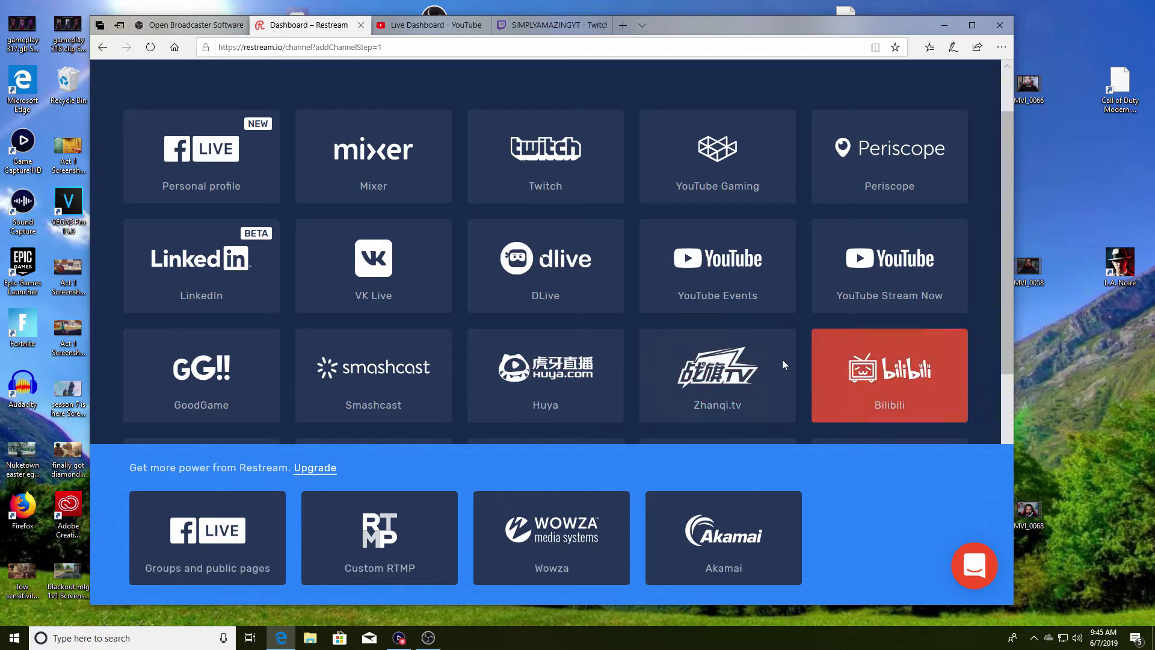
click(537, 161)
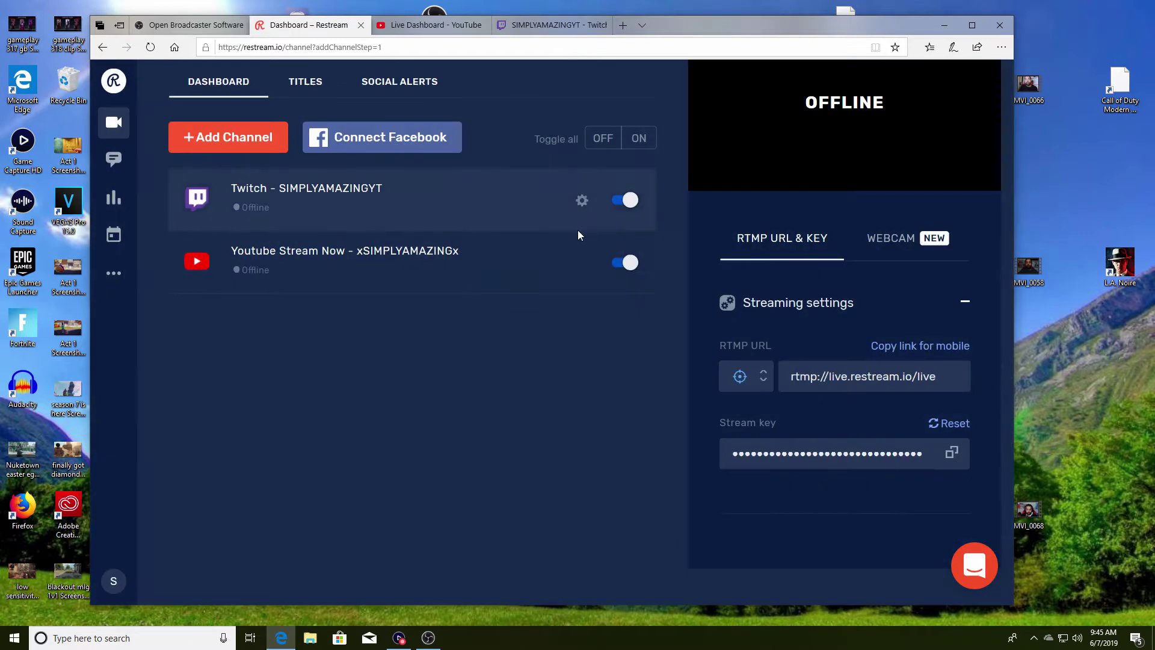
click(610, 335)
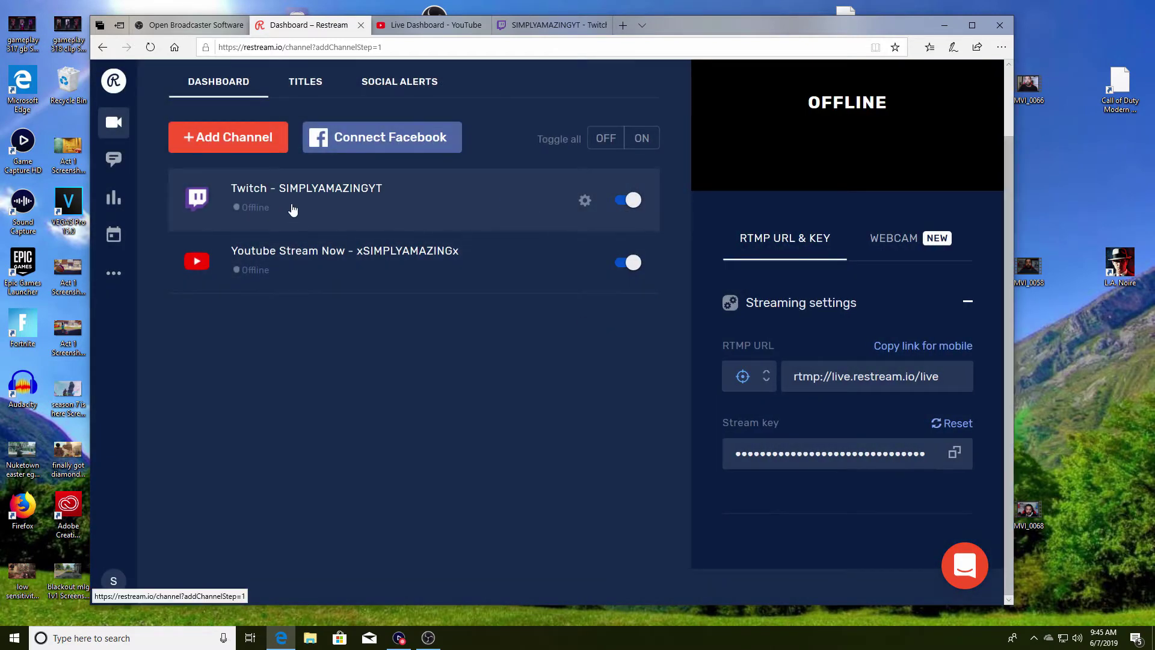
click(193, 135)
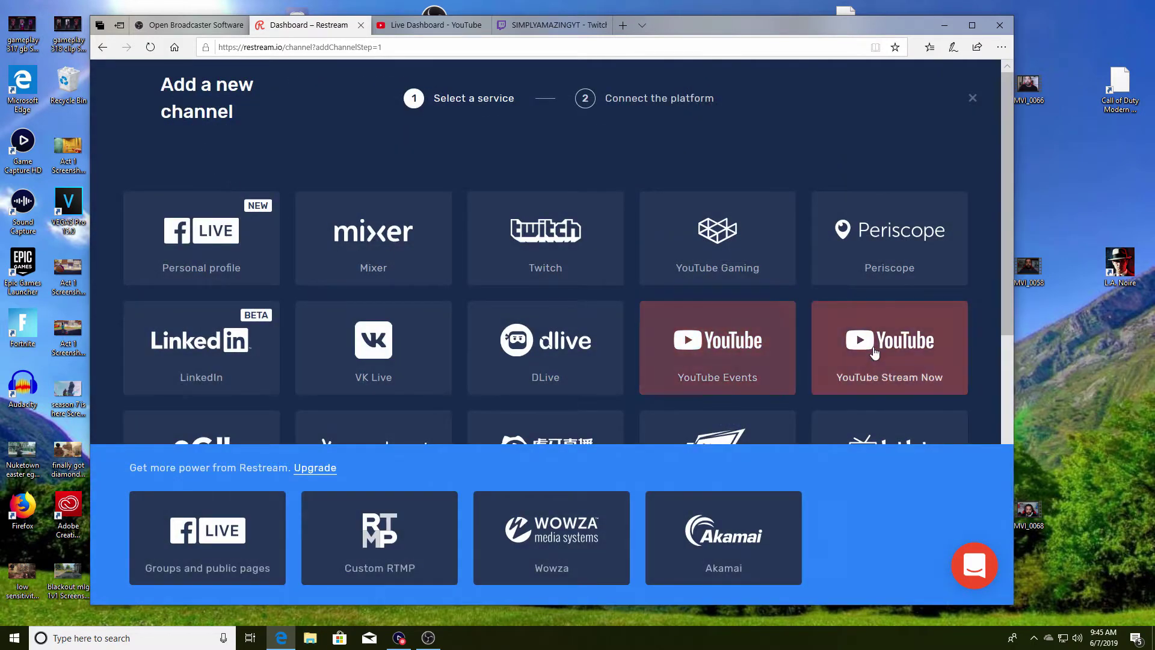
scroll(878, 343, down, 3)
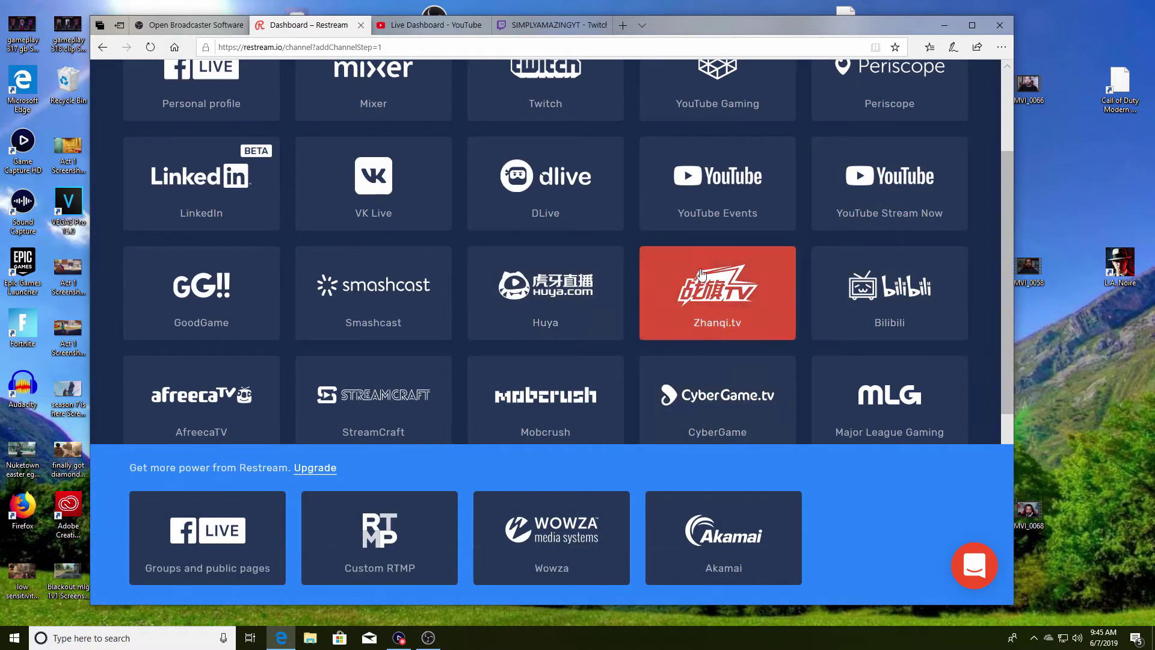
scroll(746, 360, down, 3)
scroll(746, 370, down, 2)
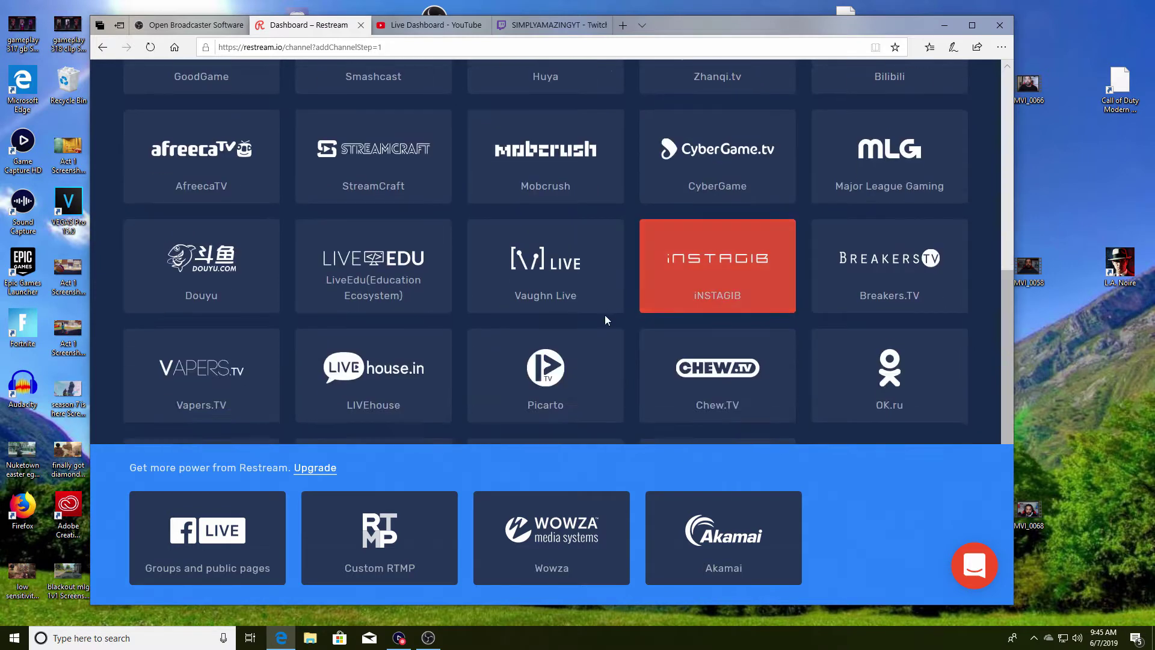
scroll(632, 301, up, 6)
- Try adding YouTube Gaming, dismiss the payment notice, then browse the Titles, Social Alerts and Chat pages
click(744, 180)
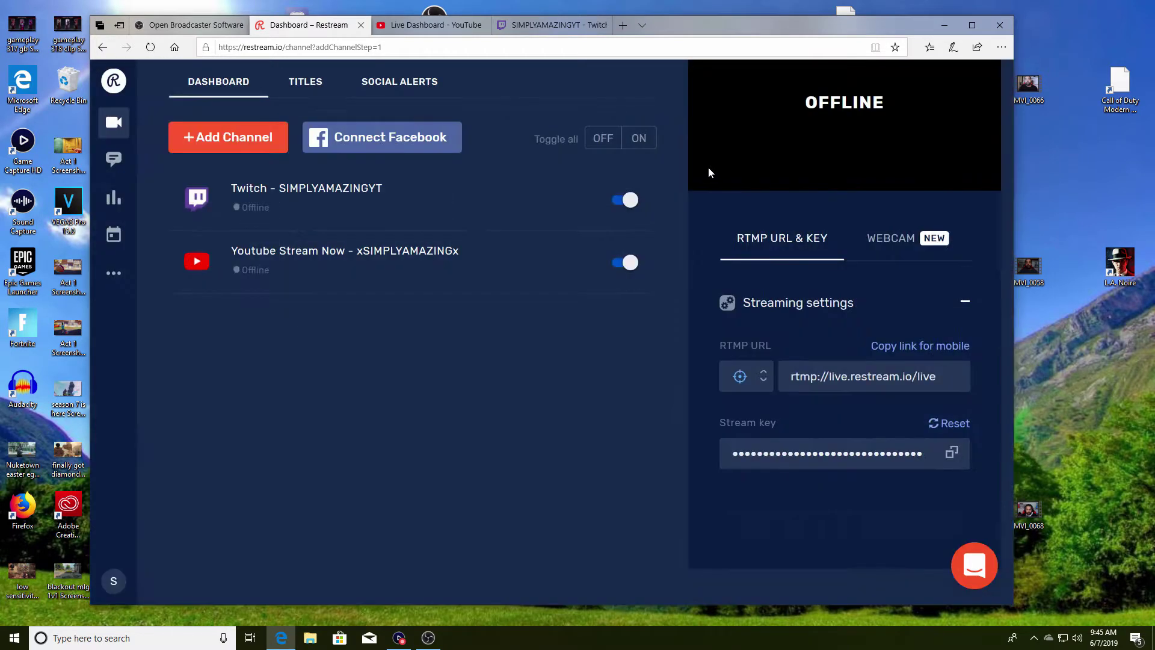
click(531, 243)
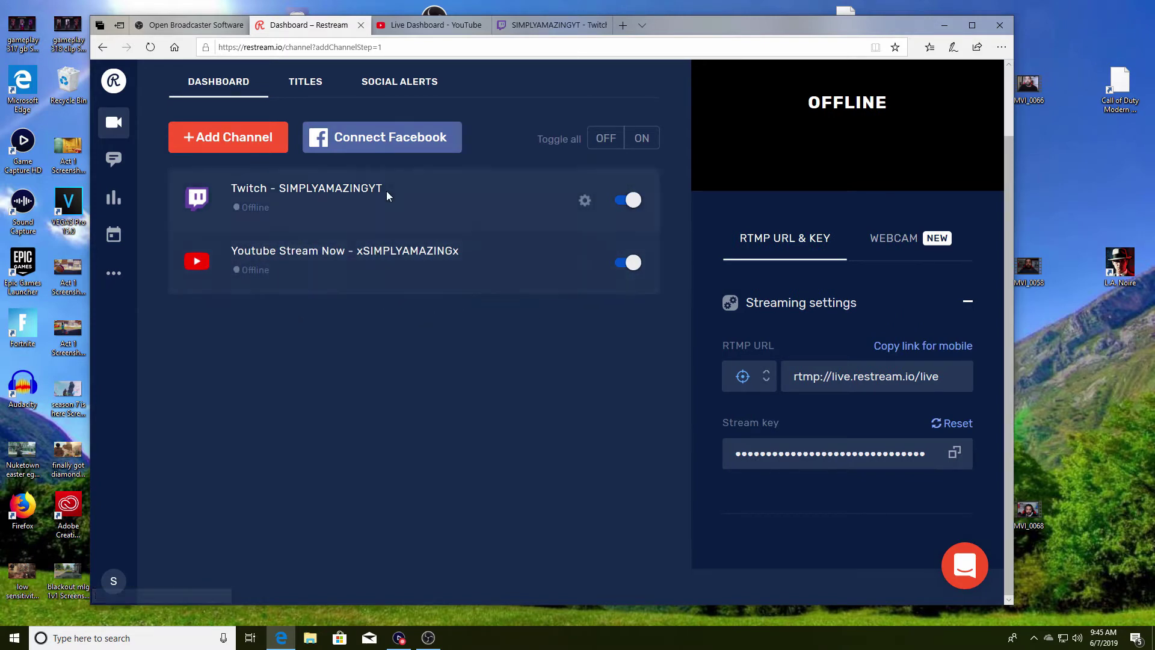
click(305, 84)
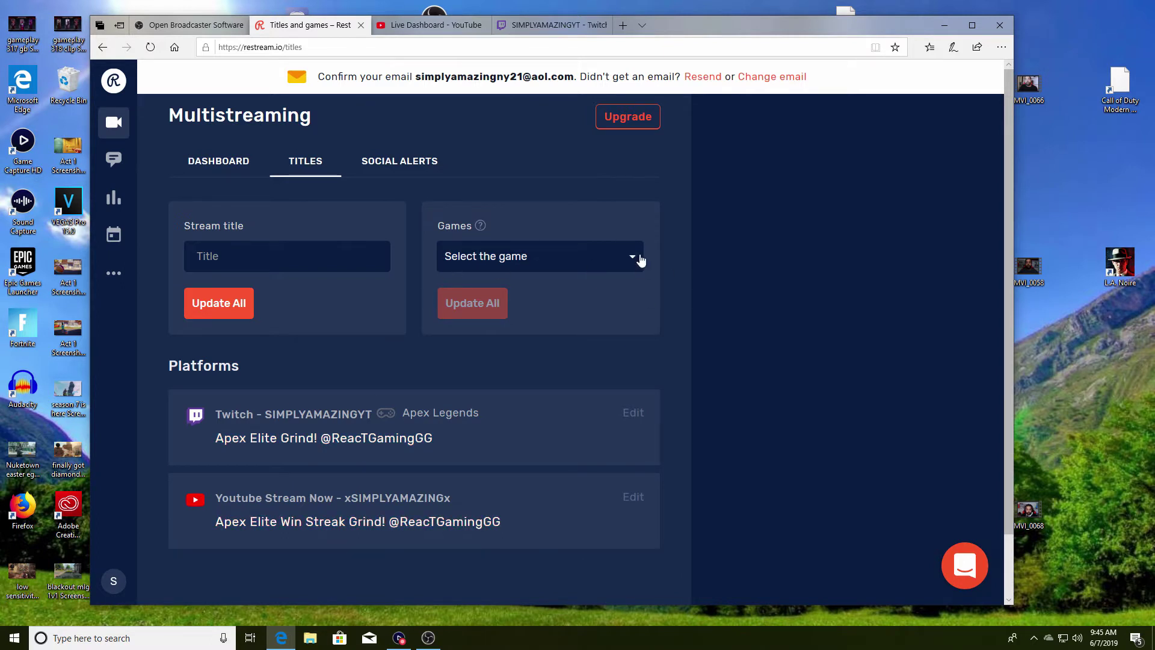
click(397, 163)
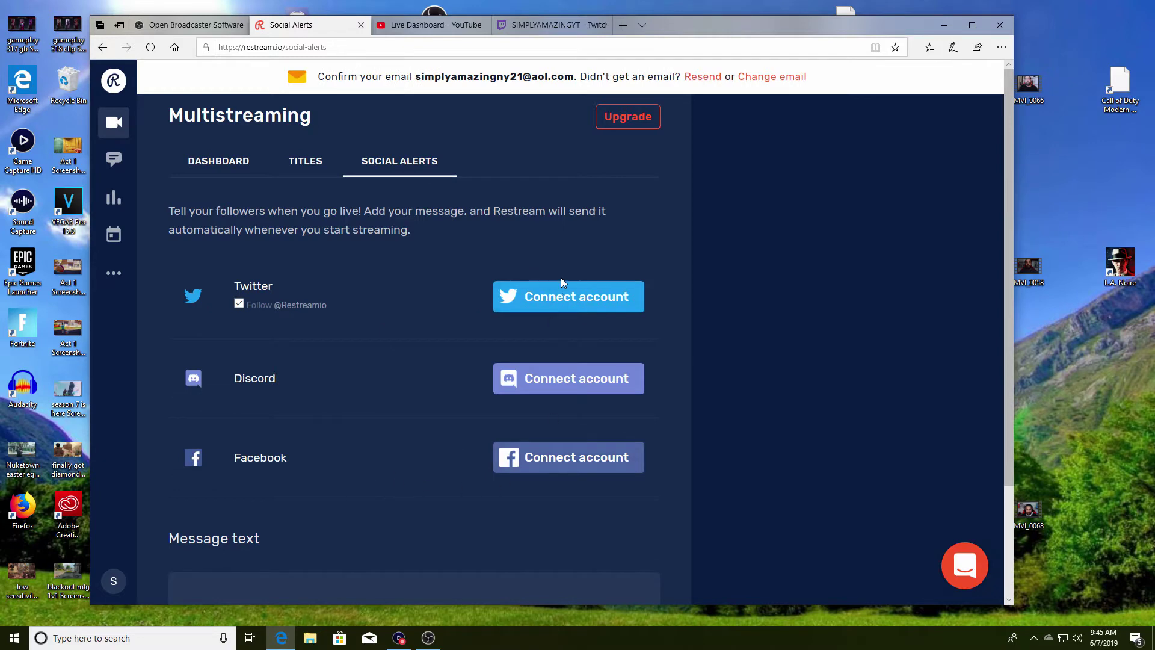
click(121, 161)
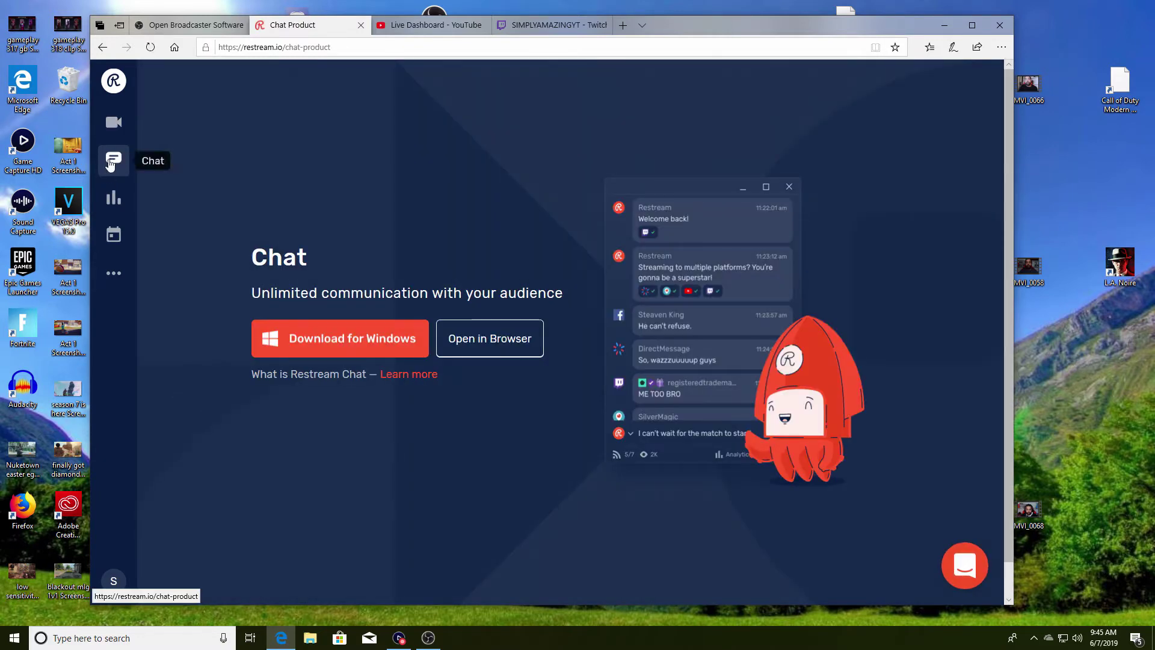
- Launch the Restream desktop chat app from the desktop and position its empty chat window
drag(647, 27, 636, 201)
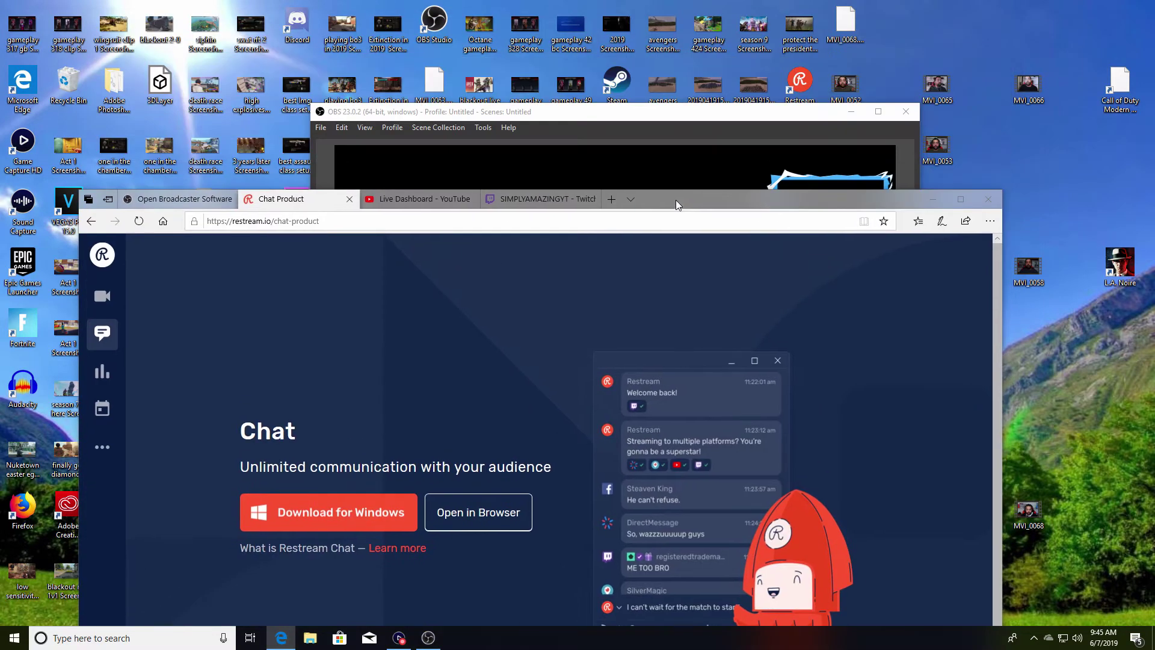
click(808, 79)
double_click(807, 79)
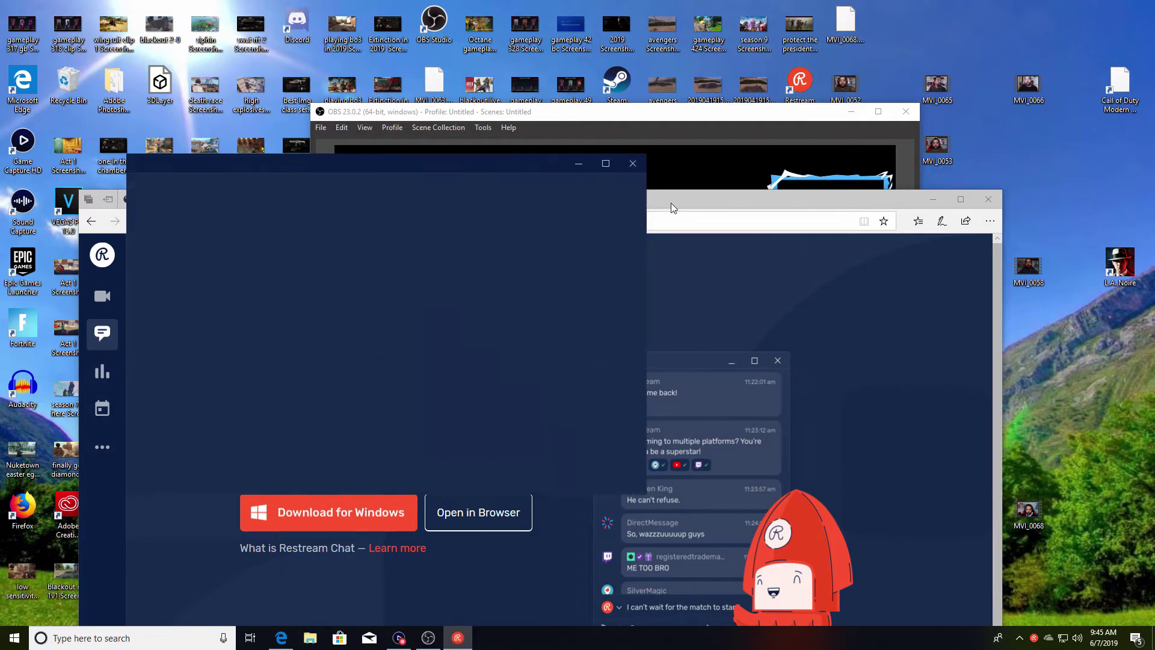
drag(359, 160, 539, 63)
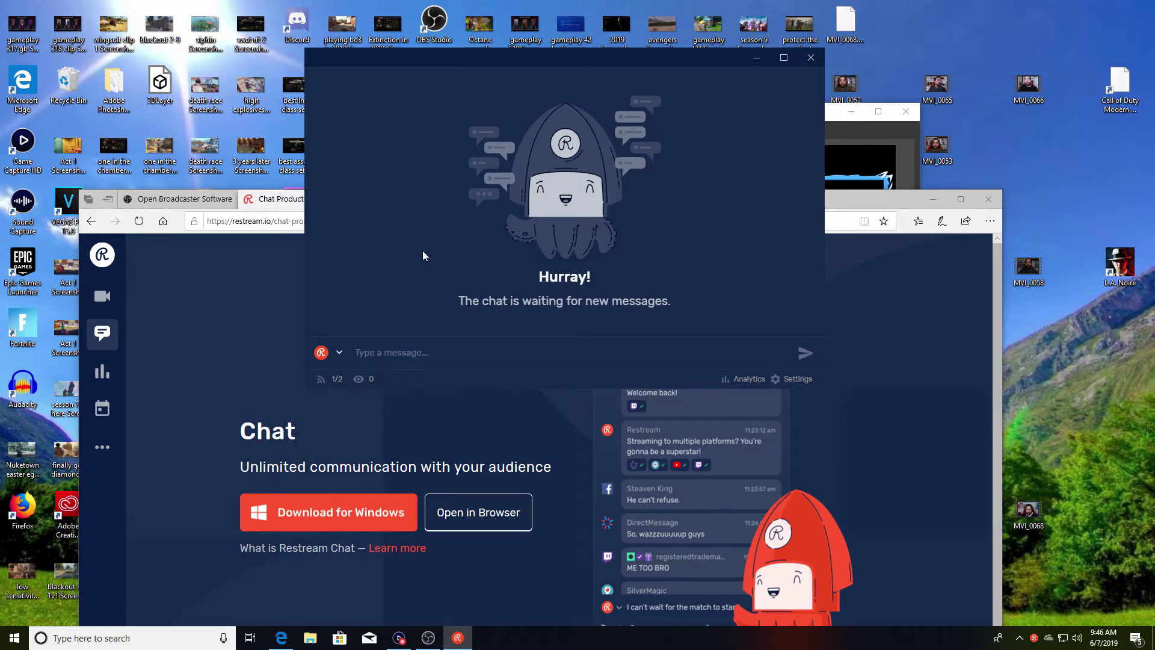
click(747, 58)
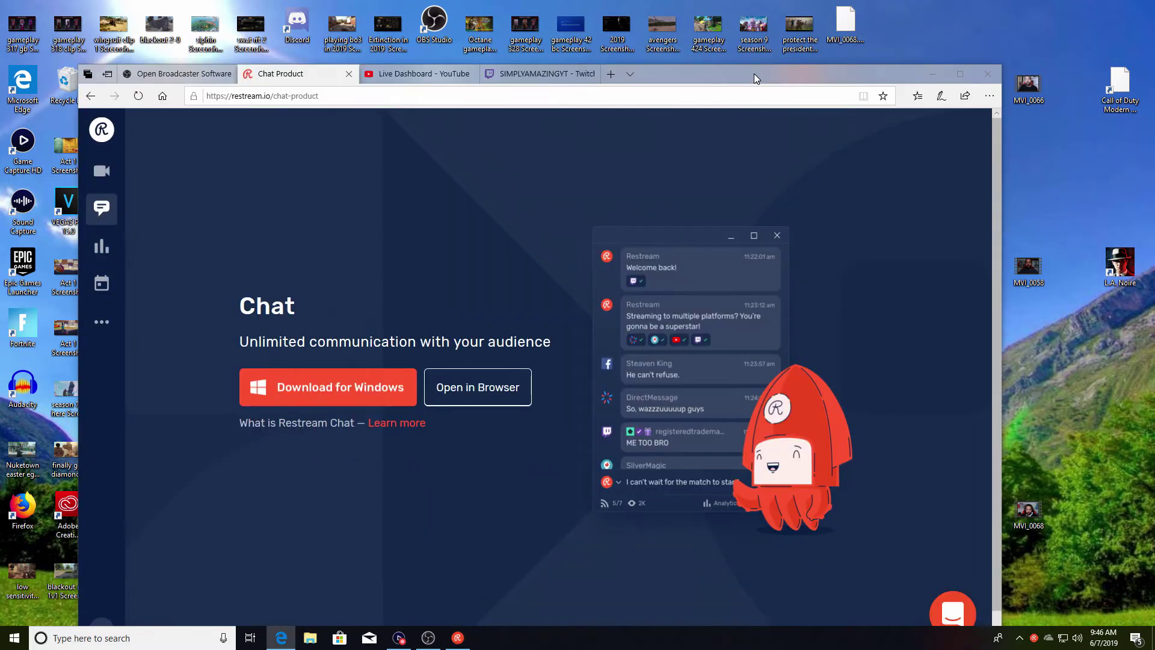
- Copy the stream key from the Restream multistreaming dashboard
click(103, 171)
scroll(703, 387, down, 1)
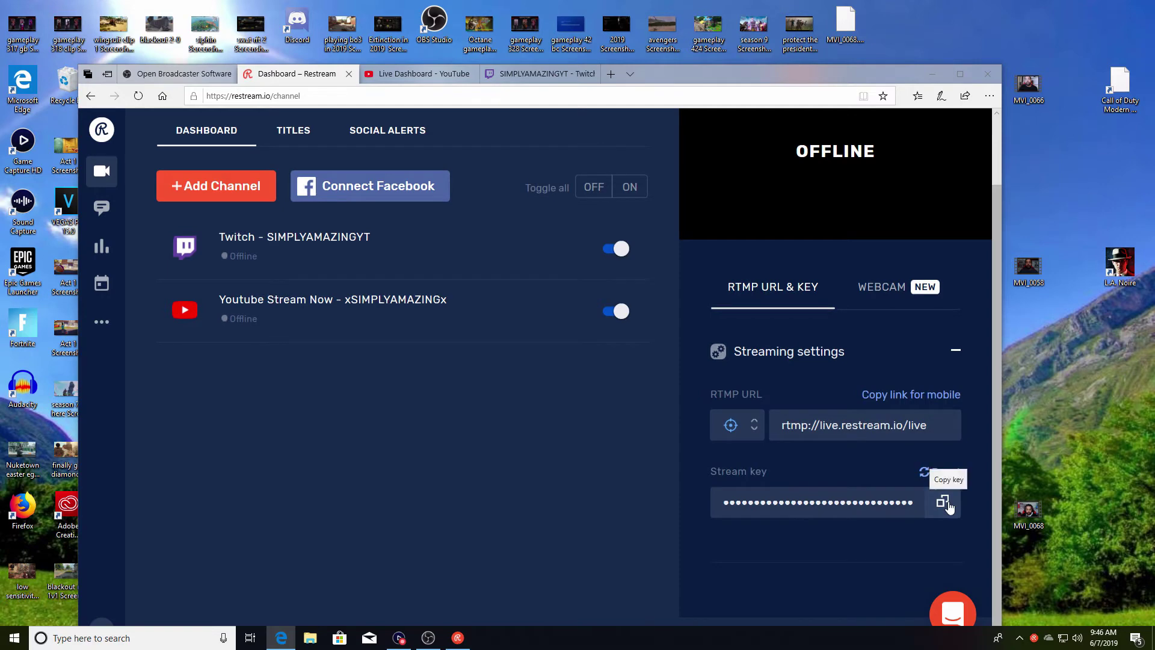
click(943, 503)
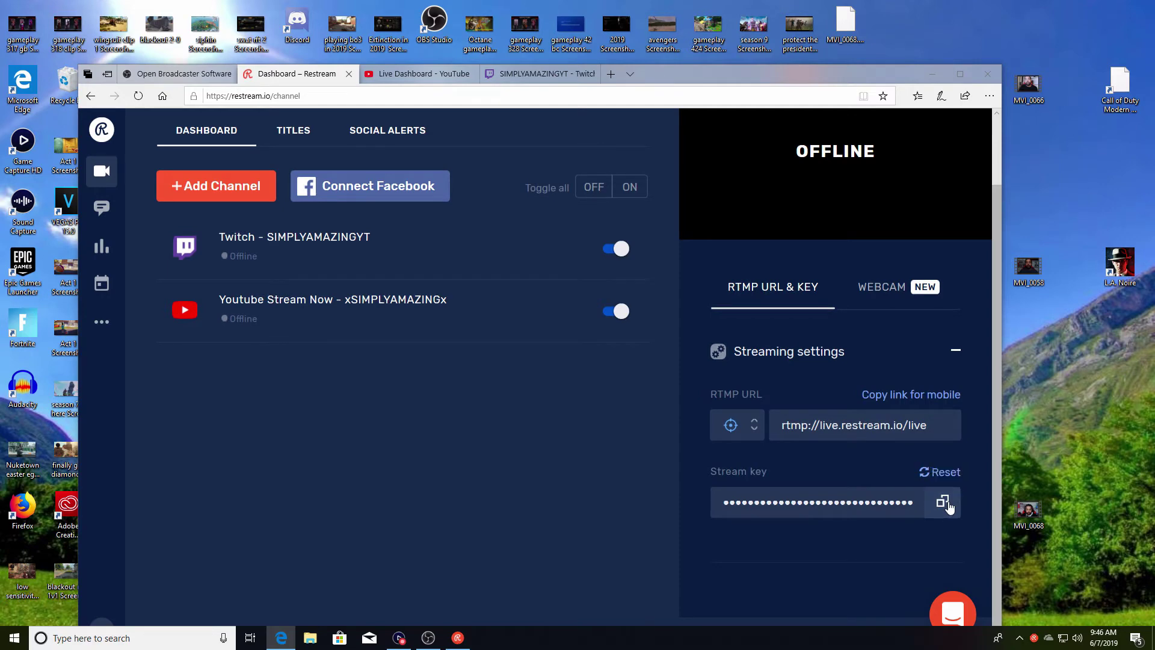
click(930, 75)
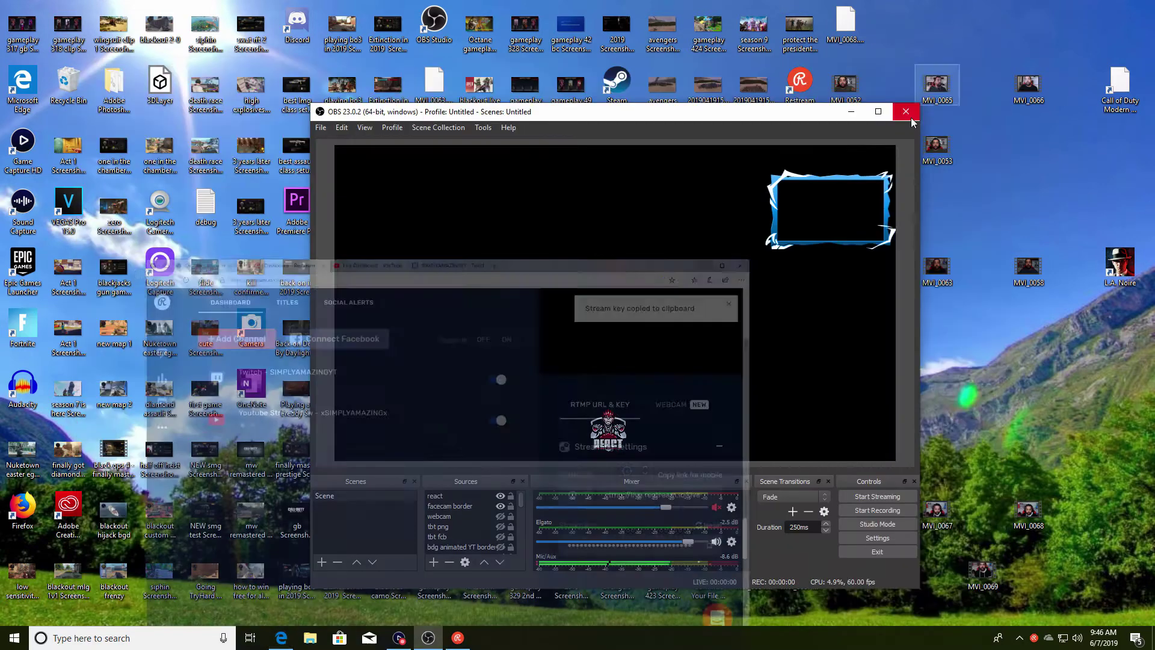
- In OBS Settings > Stream, choose Restream.io - RTMP and supply the Restream stream key
click(884, 545)
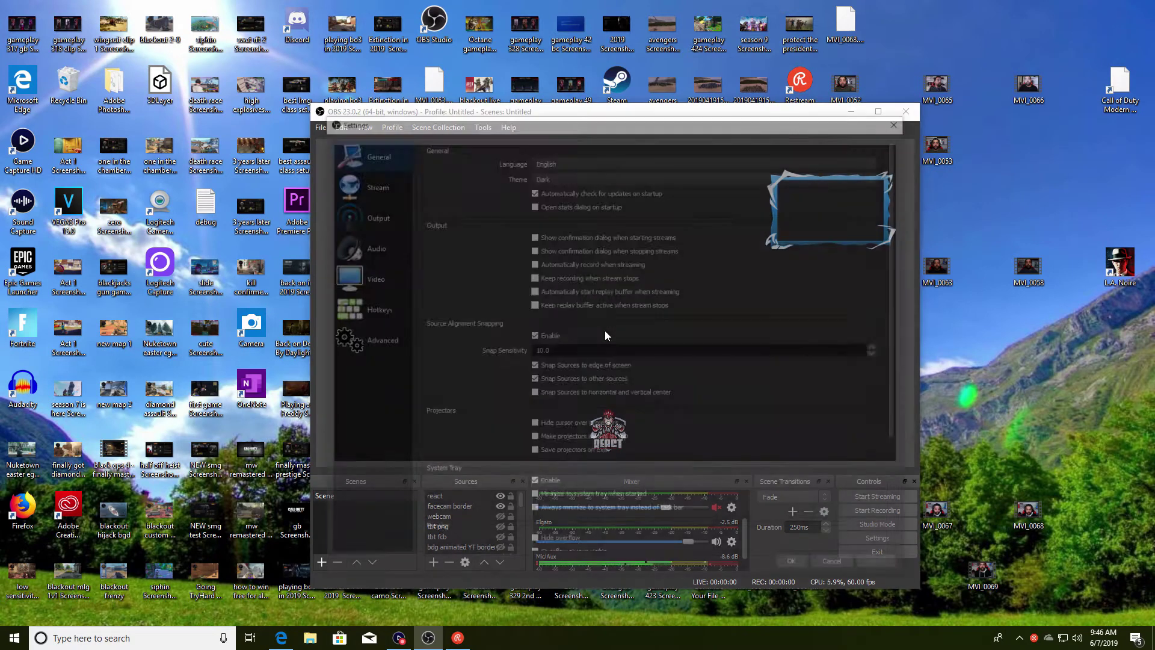
click(381, 175)
click(593, 156)
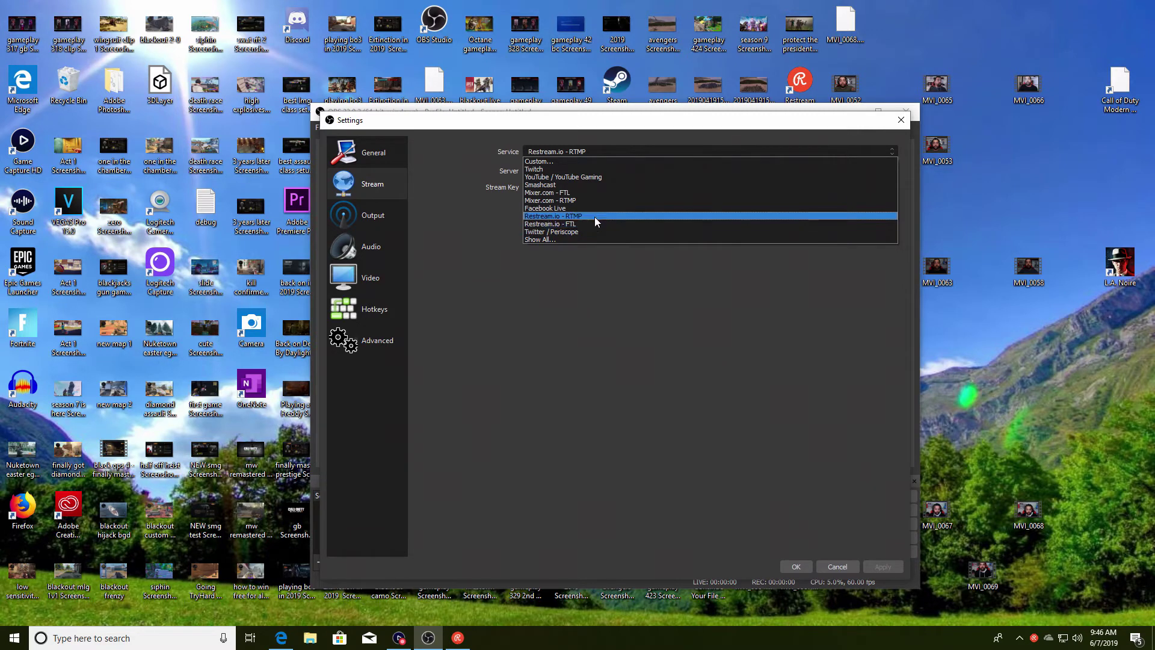
click(595, 215)
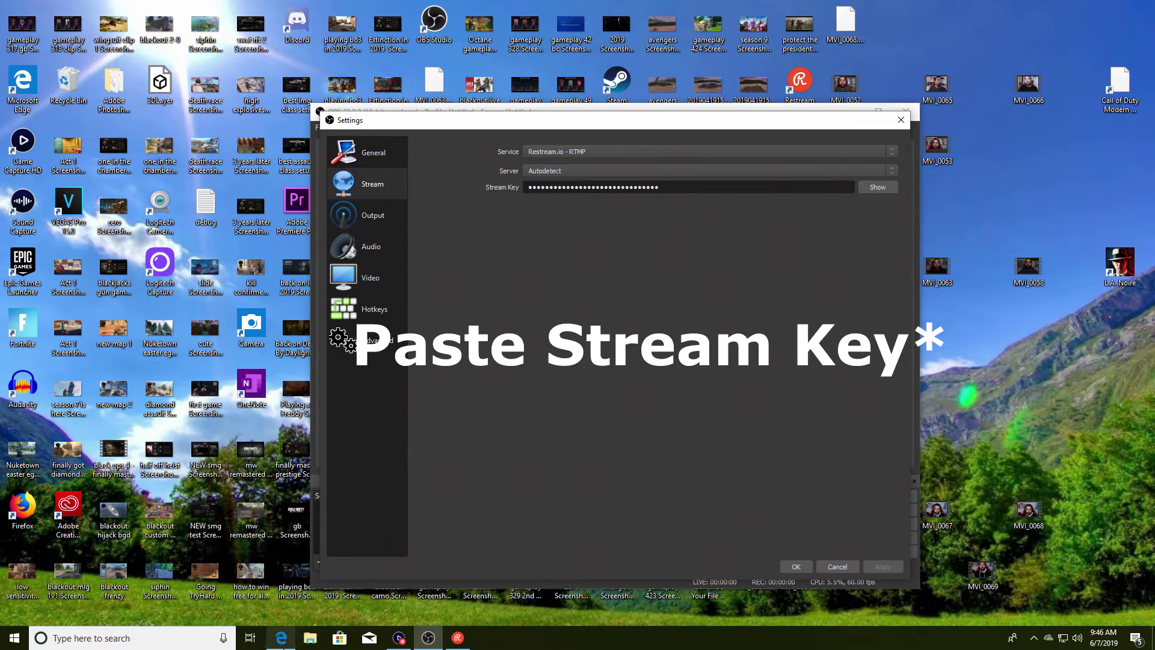
click(281, 638)
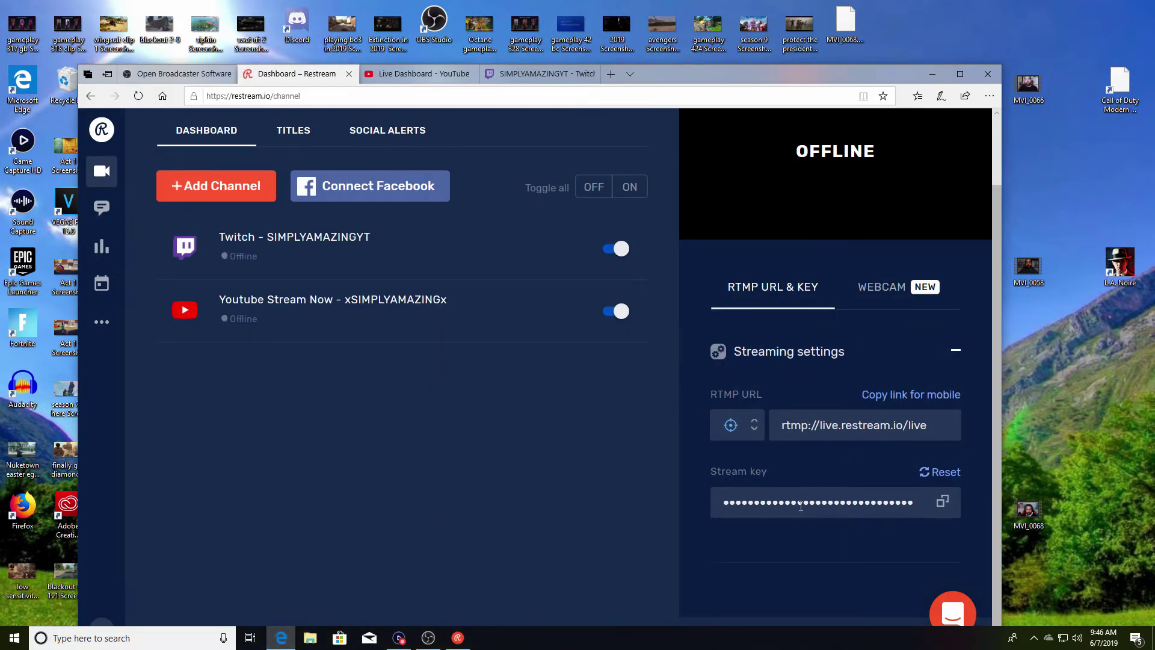
click(932, 75)
- Review the Output and Audio settings, then save the OBS settings with OK
click(376, 214)
click(367, 248)
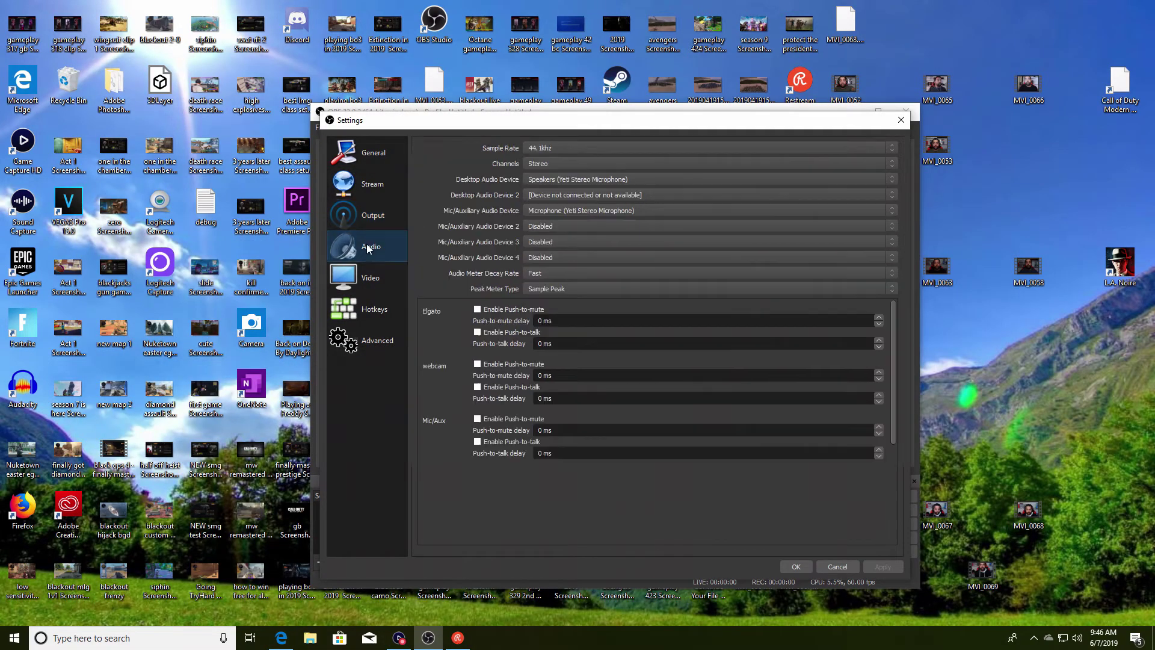
click(385, 215)
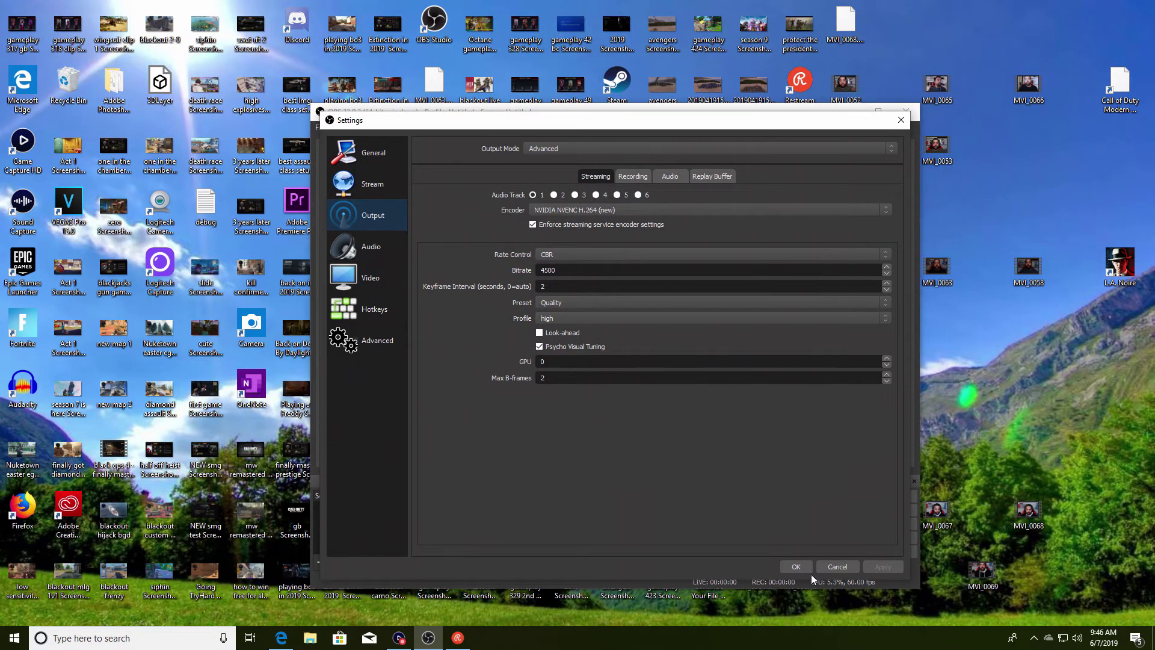
click(796, 566)
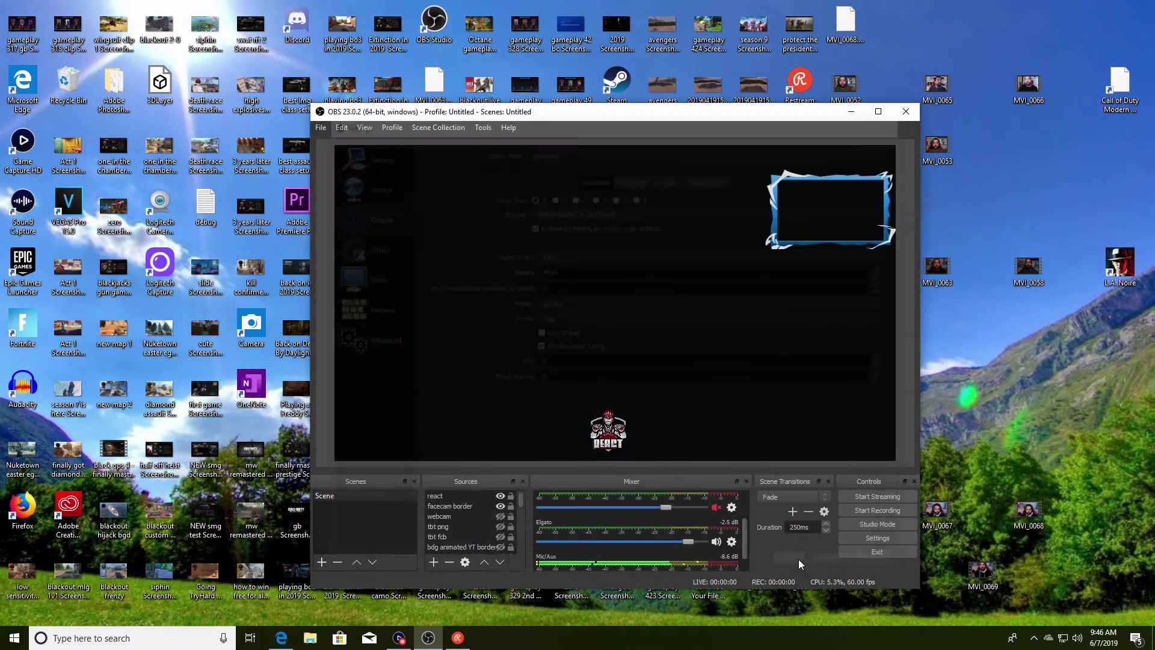
click(293, 639)
- Pull the Twitch channel page into its own narrow, tall window on the right
click(430, 74)
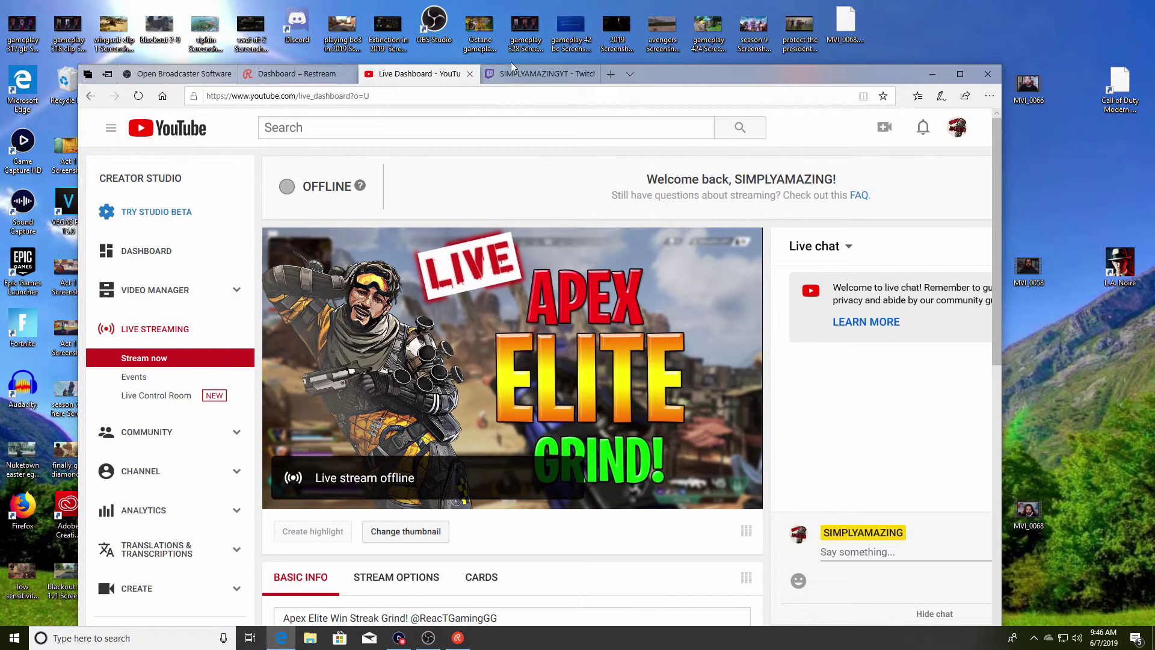
drag(512, 72, 955, 40)
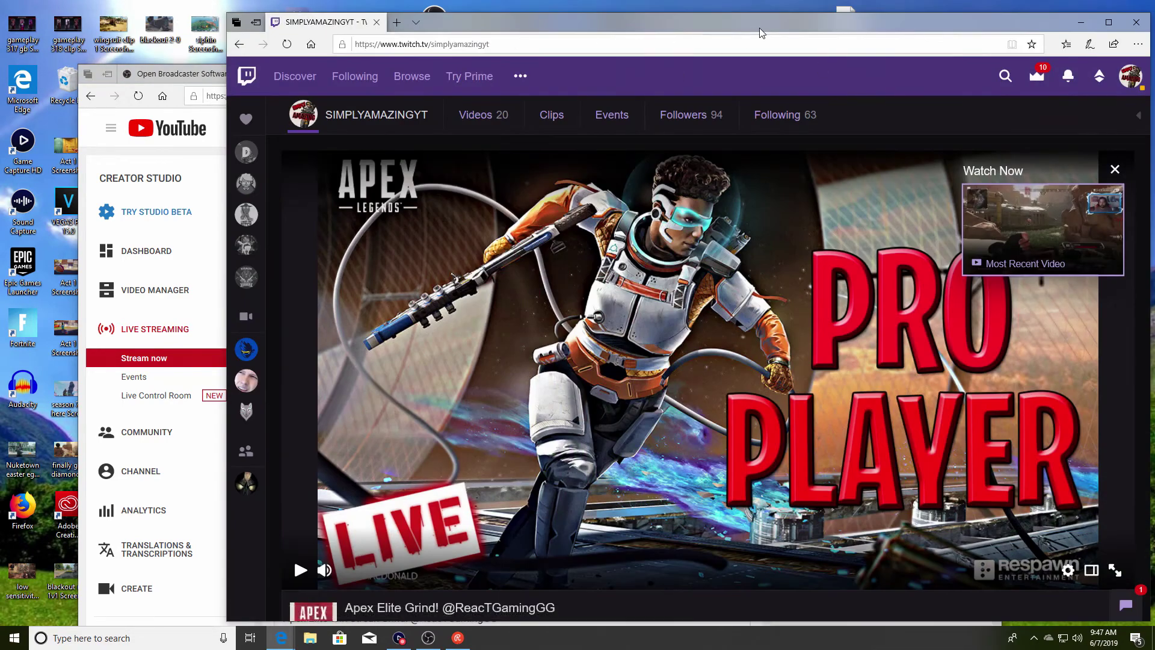
drag(759, 27, 715, 35)
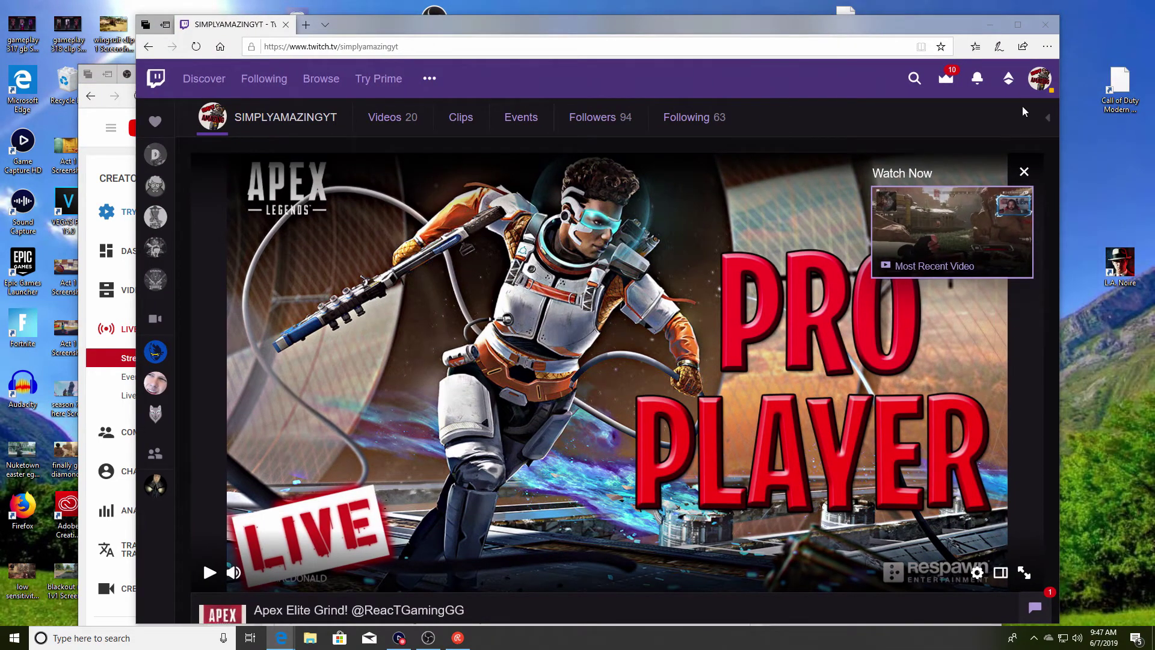
drag(1059, 15, 568, 143)
drag(425, 155, 983, 21)
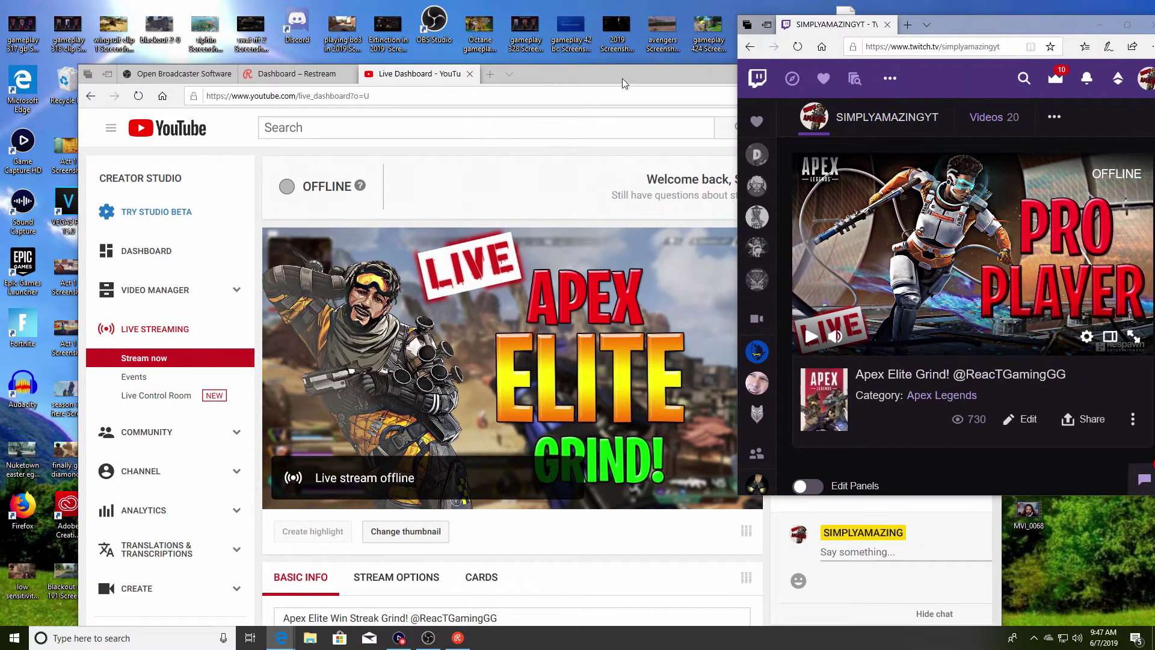
- Move and widen the YouTube Live Dashboard window on the left, uncovering OBS
drag(622, 78, 327, 42)
drag(529, 38, 279, 45)
drag(454, 34, 574, 30)
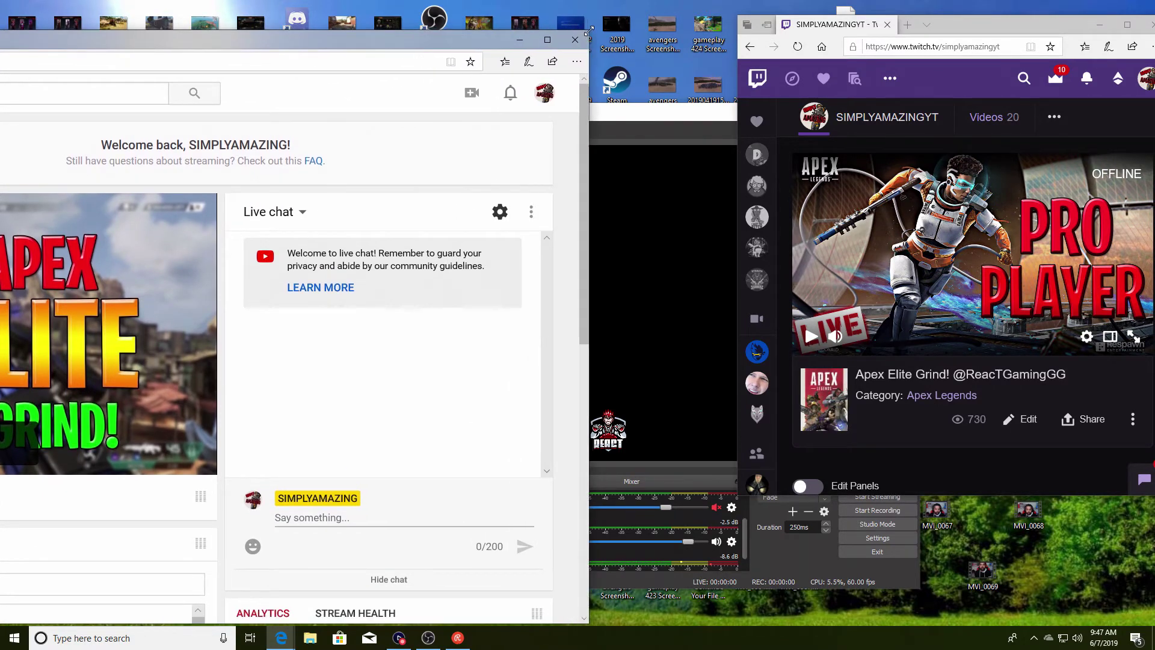
drag(464, 42, 278, 50)
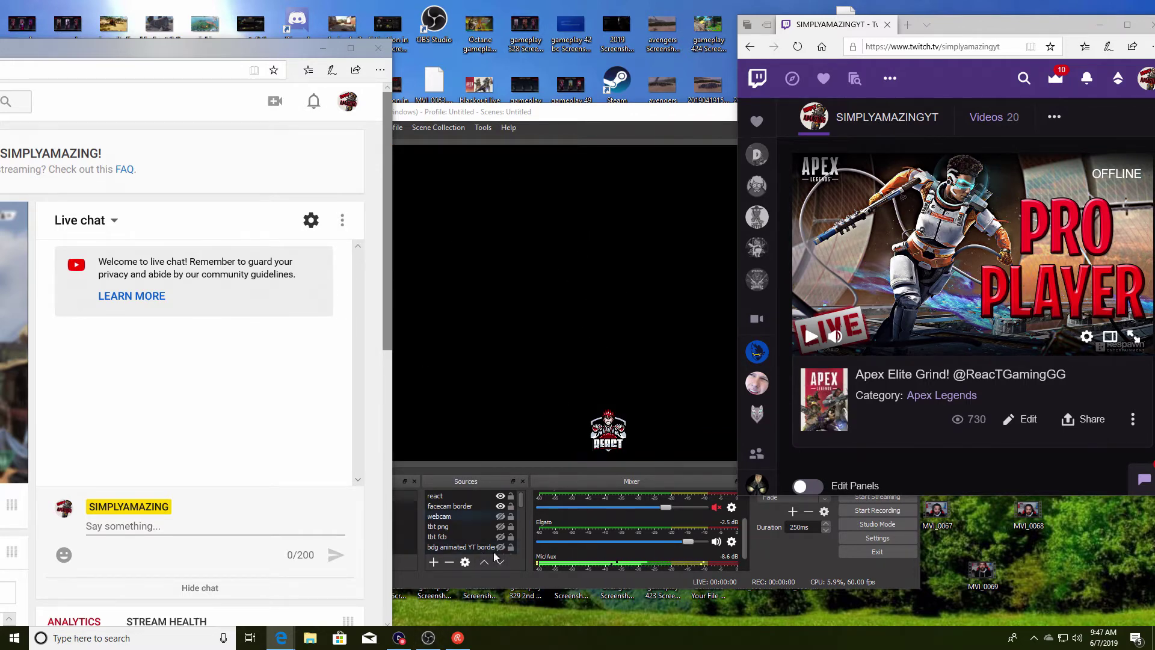
- Place the Restream Chat window in the middle of the screen between YouTube and Twitch
click(458, 638)
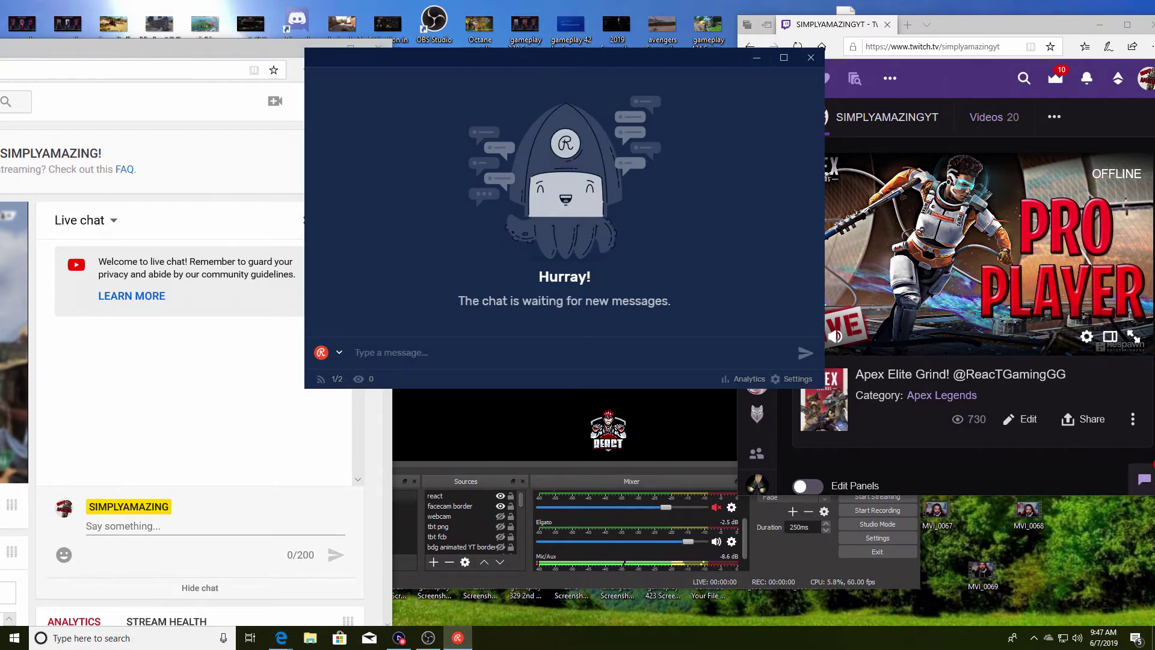
drag(583, 56, 500, 157)
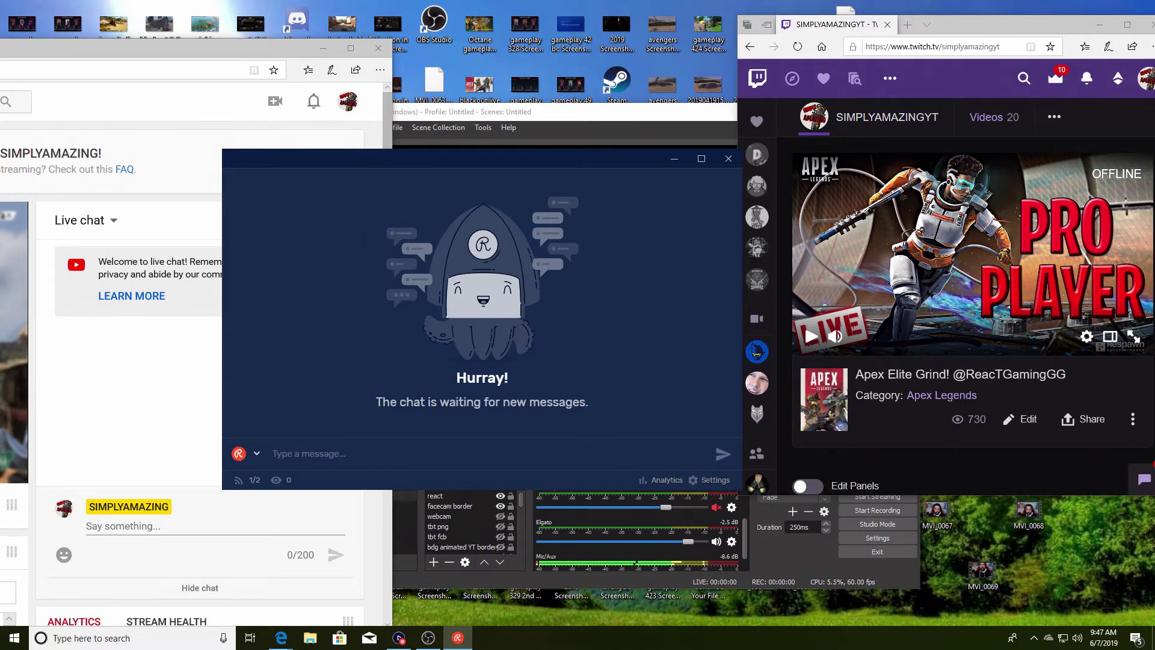
drag(481, 155, 483, 222)
click(508, 127)
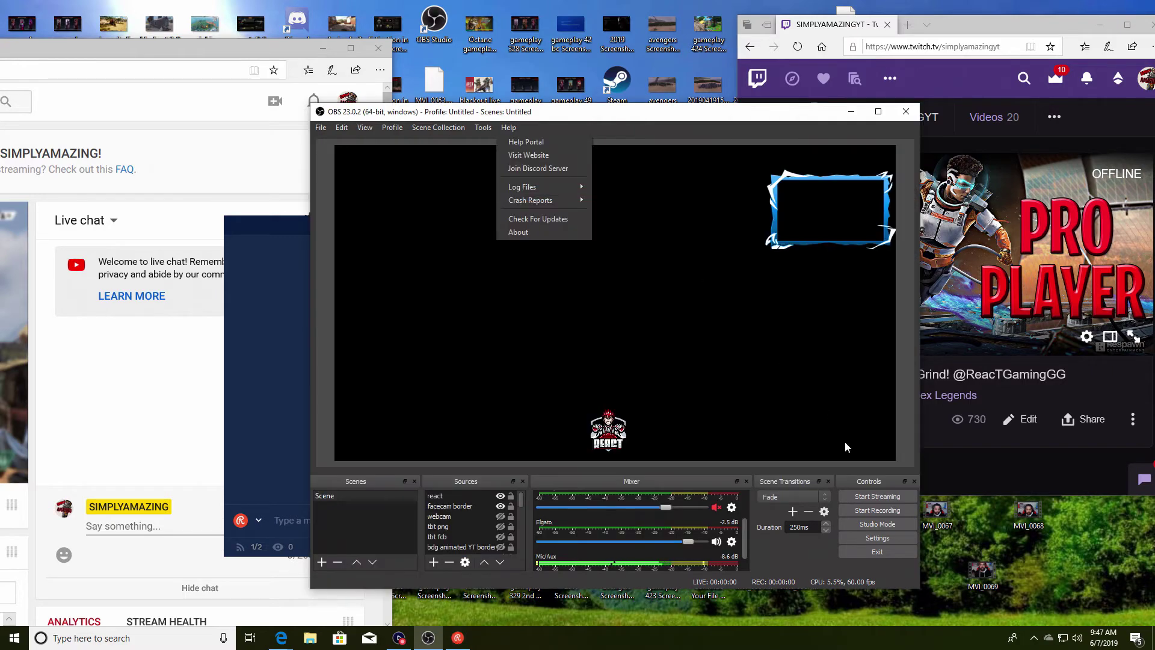
- Scroll to Basic Info and set the YouTube stream's privacy to Private
drag(84, 53, 688, 29)
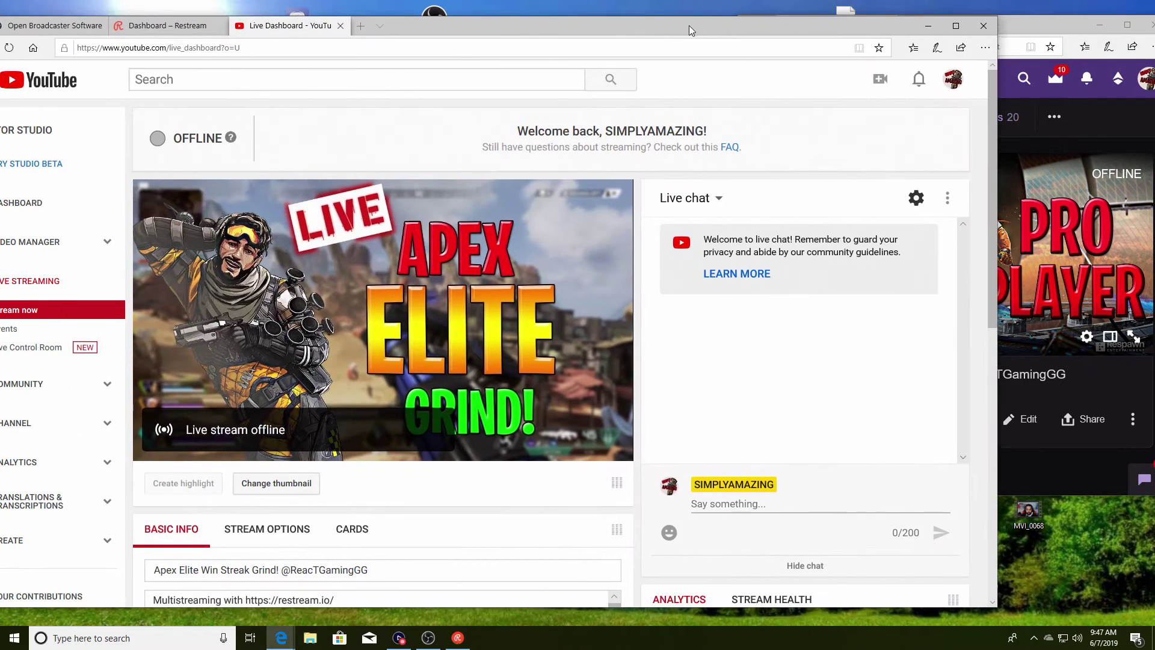
scroll(181, 421, down, 5)
click(214, 468)
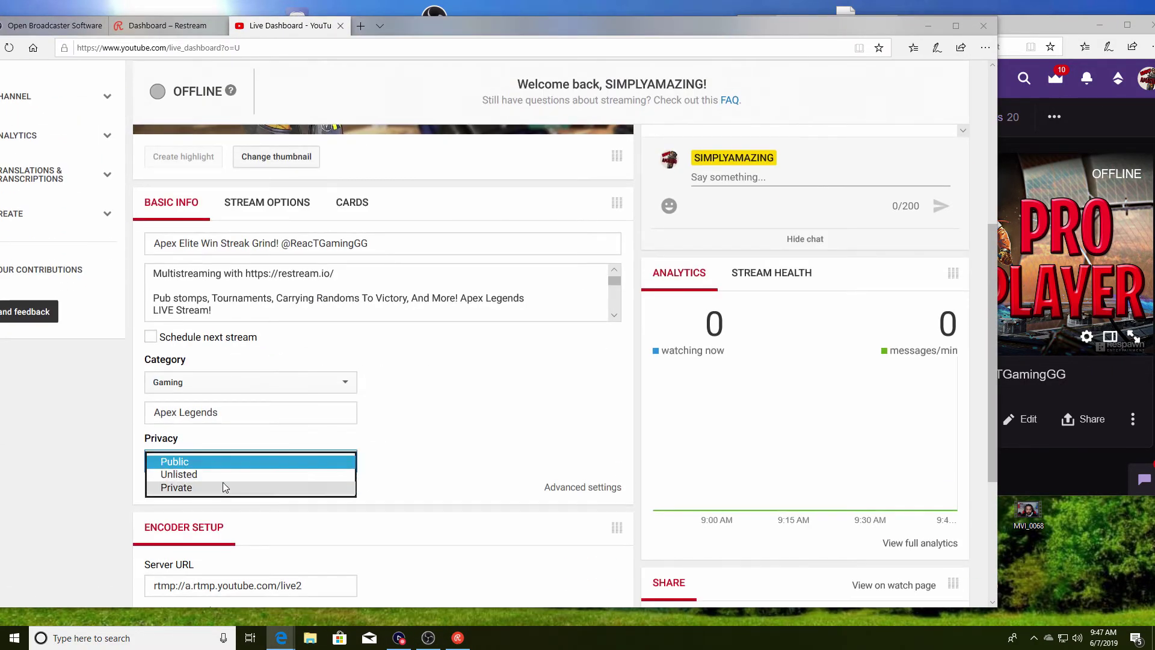
click(228, 484)
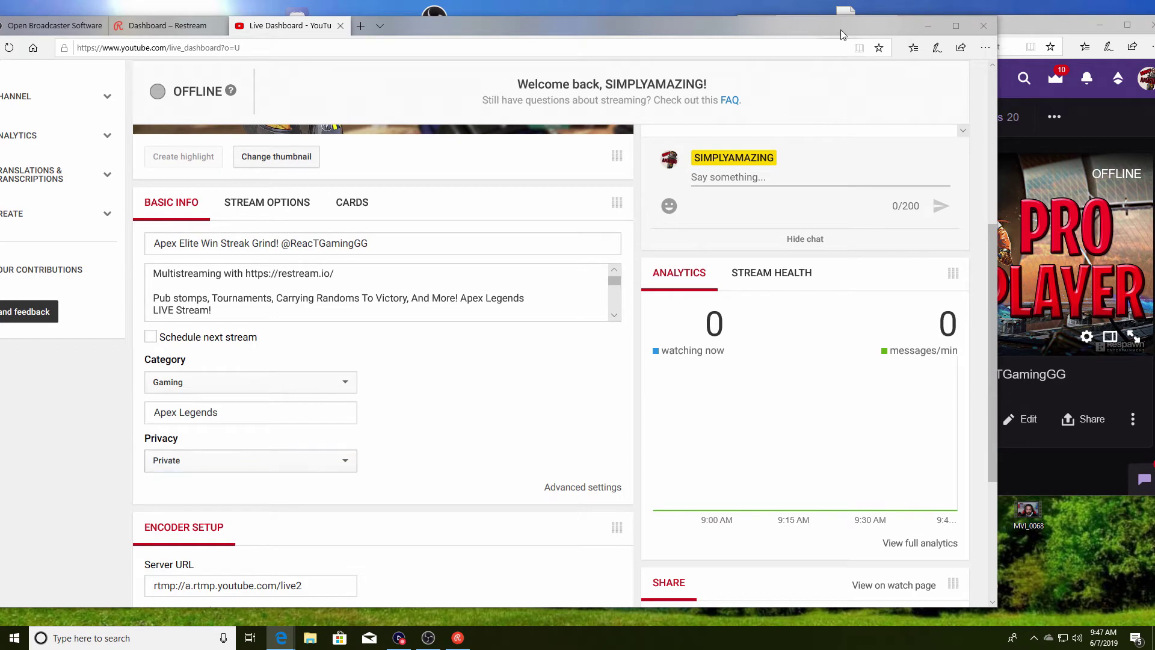
- Move the YouTube dashboard aside to reveal OBS and start the live broadcast
drag(841, 34, 118, 32)
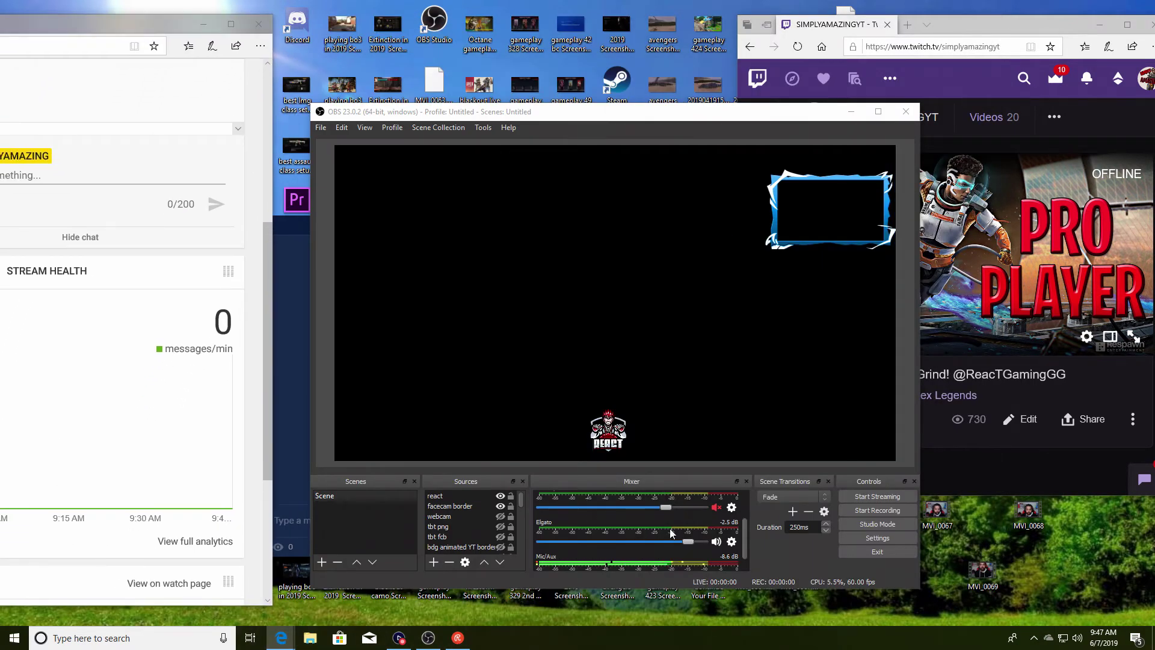
scroll(672, 533, down, 1)
click(875, 494)
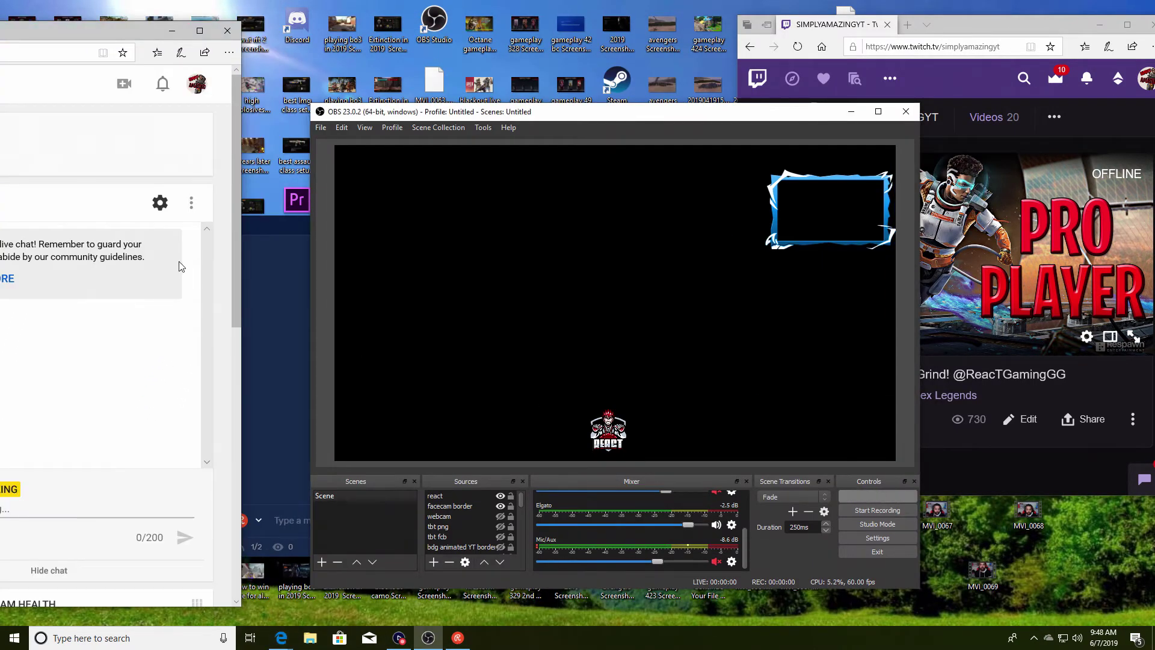
- Arrange the OBS, YouTube dashboard, Twitch and Restream Chat windows side by side
drag(313, 227, 359, 170)
drag(454, 115, 317, 100)
click(103, 35)
click(983, 24)
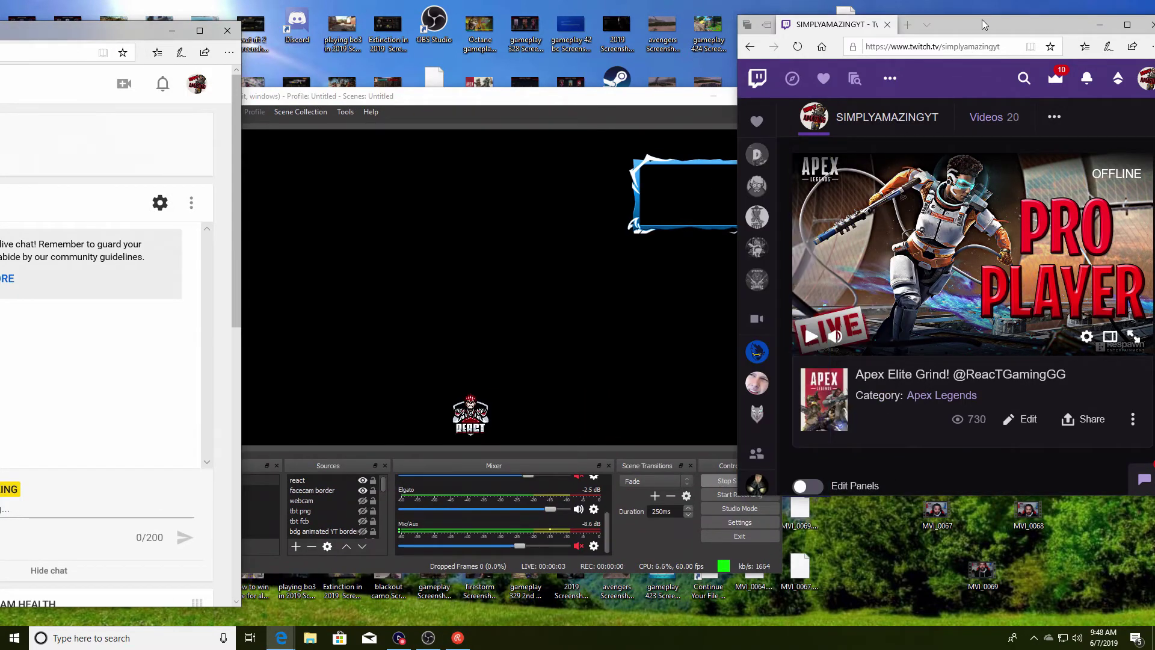
click(458, 638)
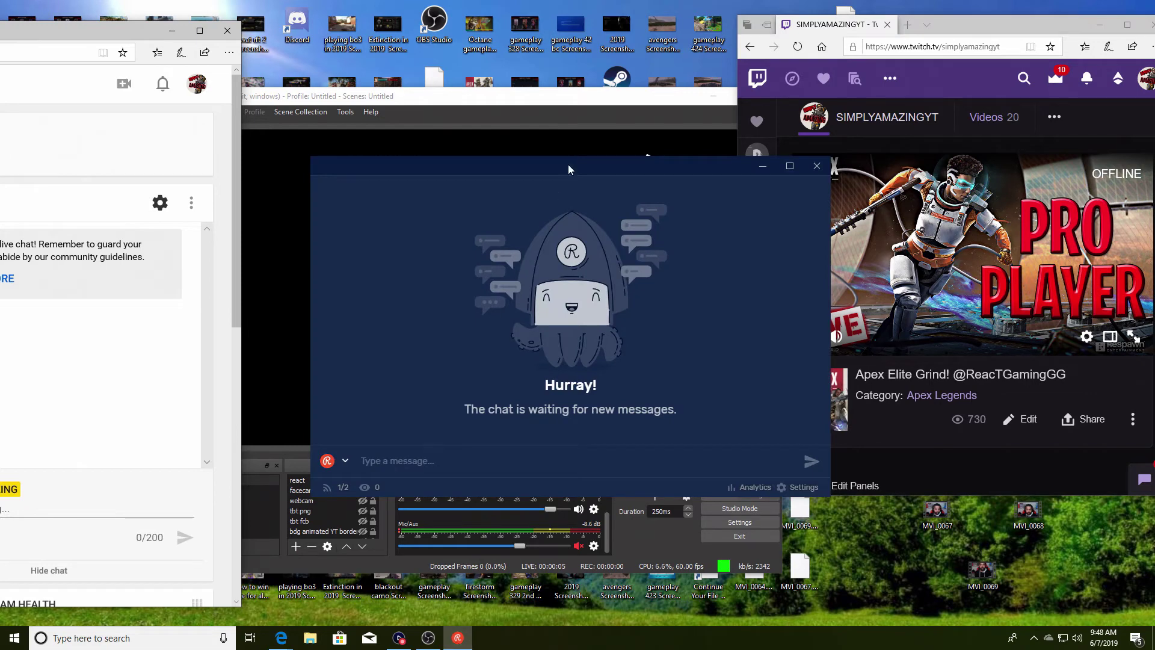
drag(591, 162, 503, 164)
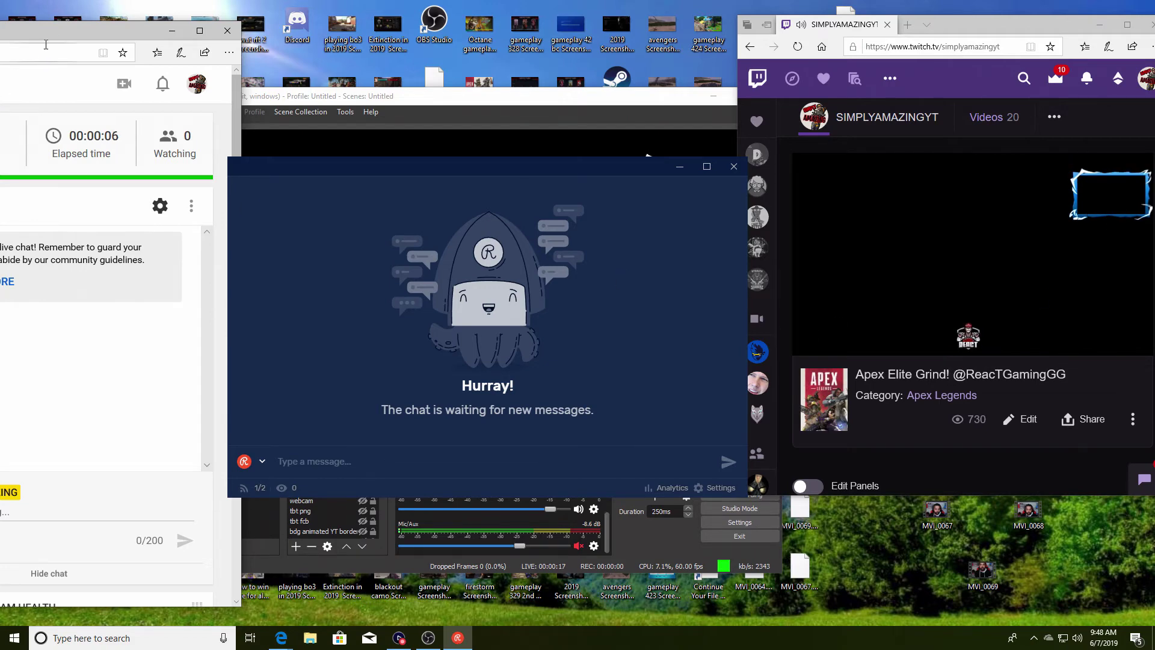
- Confirm the YouTube dashboard shows the stream live, then tidy the chat and Twitch windows
drag(48, 31, 723, 26)
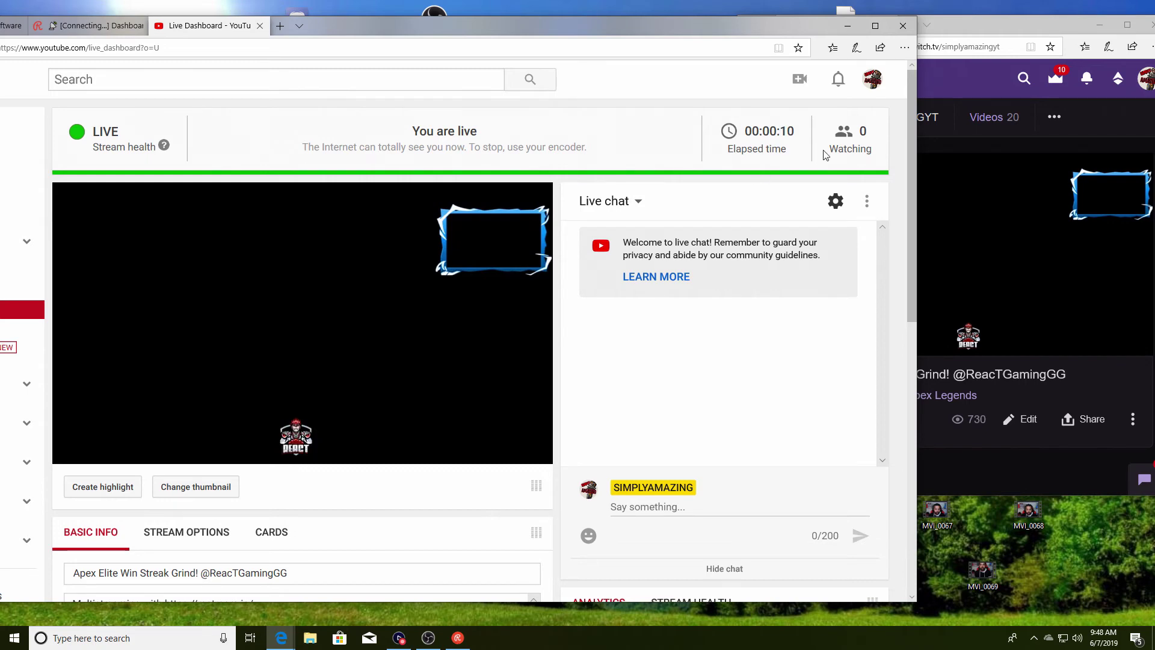
drag(734, 35, 37, 34)
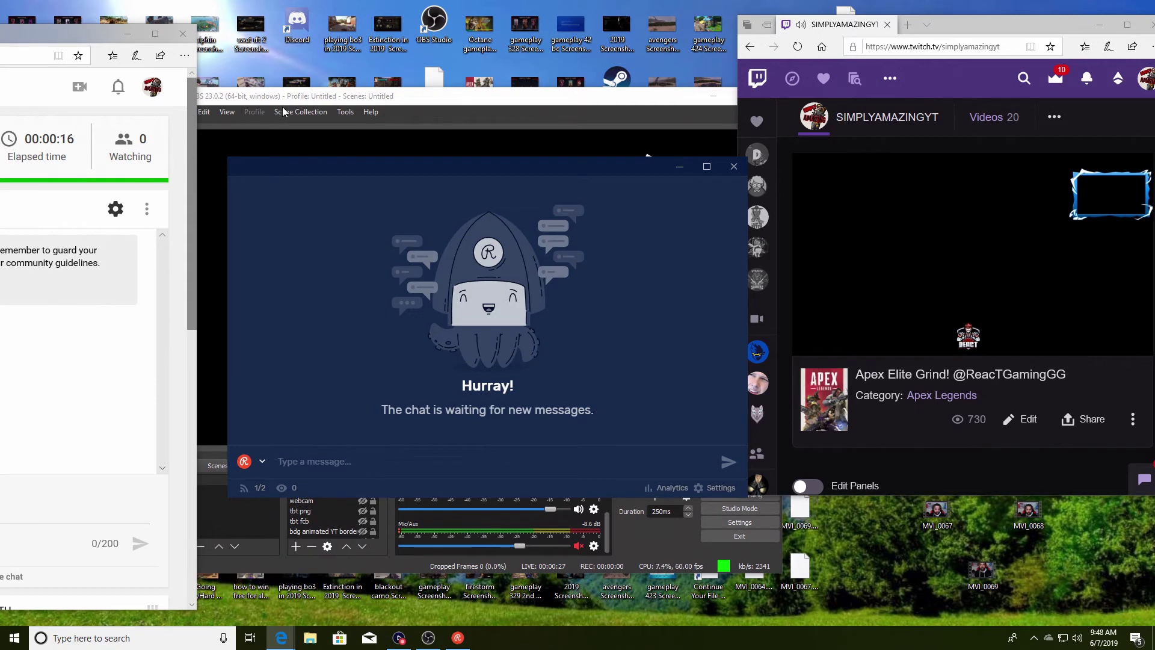
drag(372, 178, 327, 174)
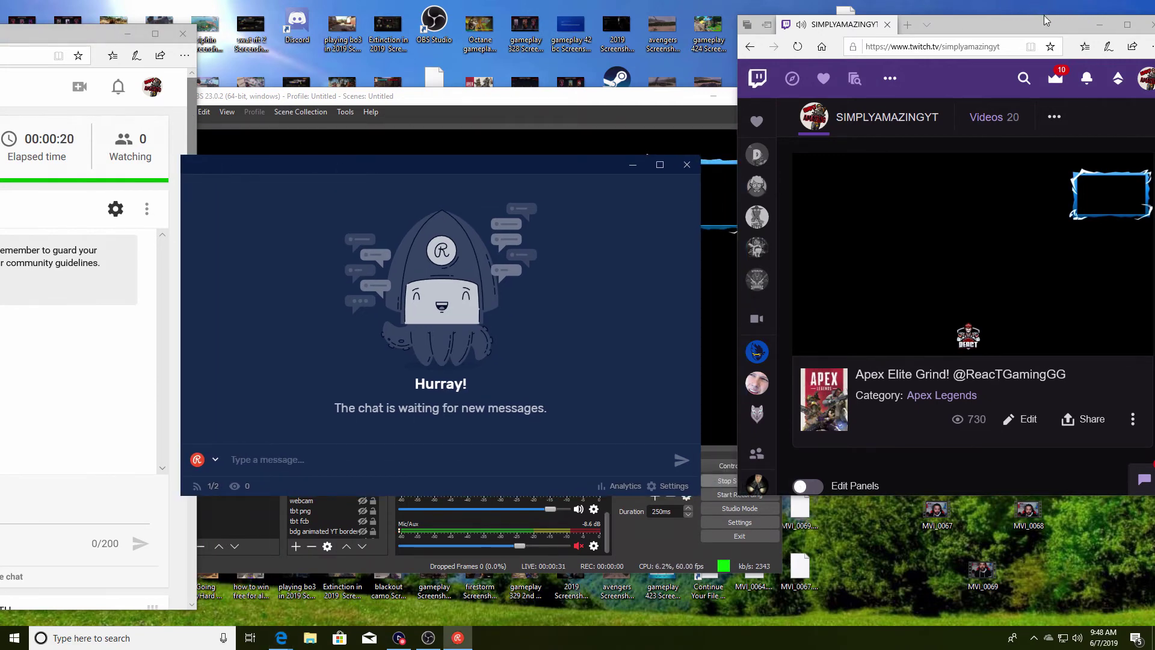
drag(1047, 25, 1006, 26)
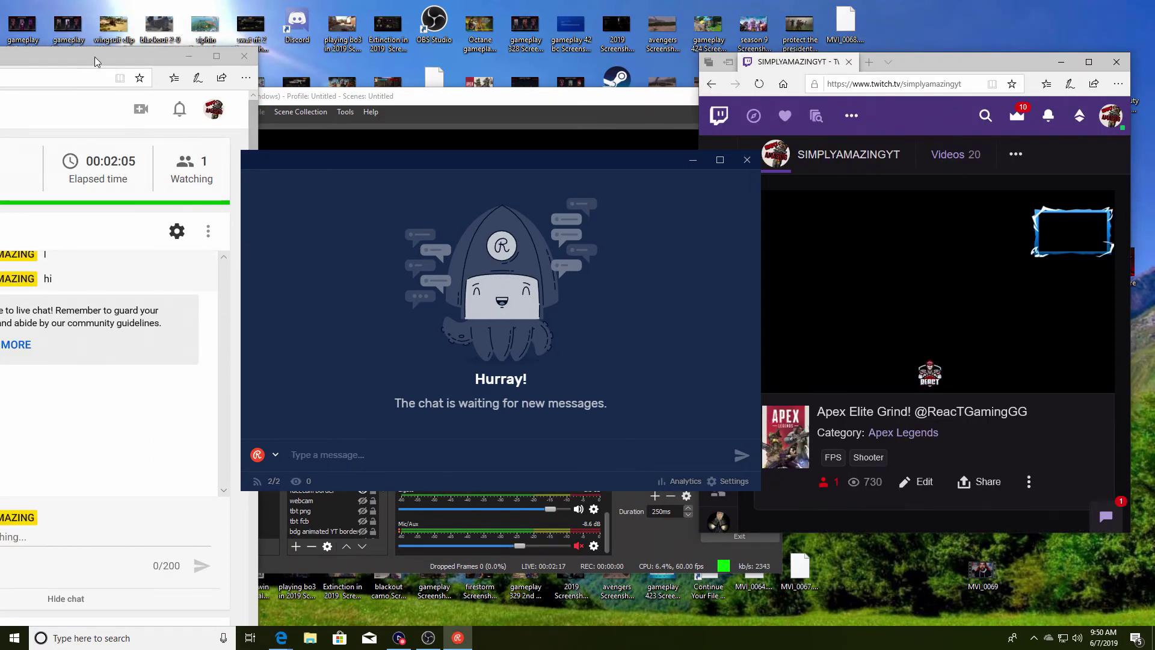
- Send 'yooo' in YouTube live chat and confirm it appears in Restream Chat
drag(95, 56, 146, 55)
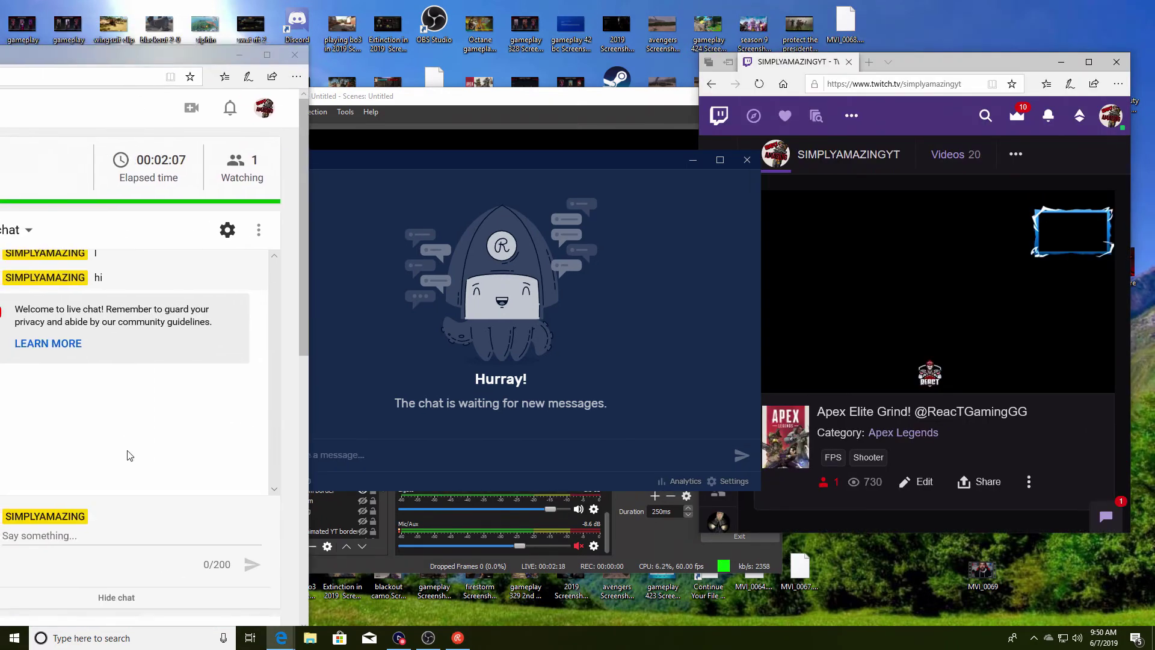
click(68, 540)
text(y)
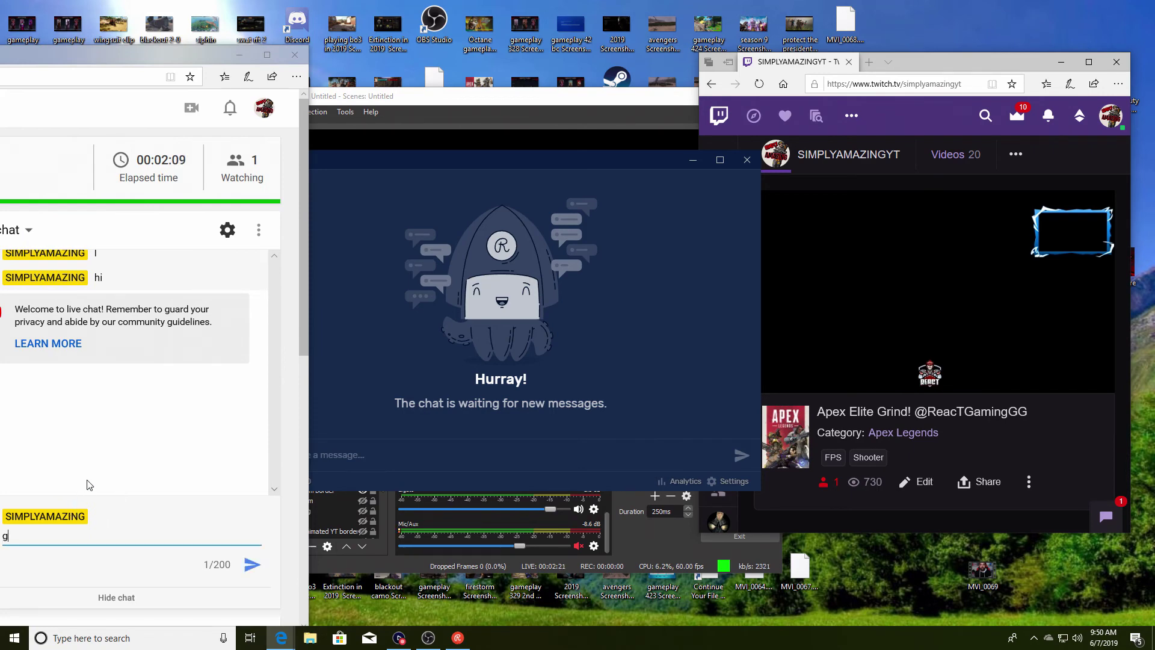
key(BackSpace)
text(yooo)
key(Return)
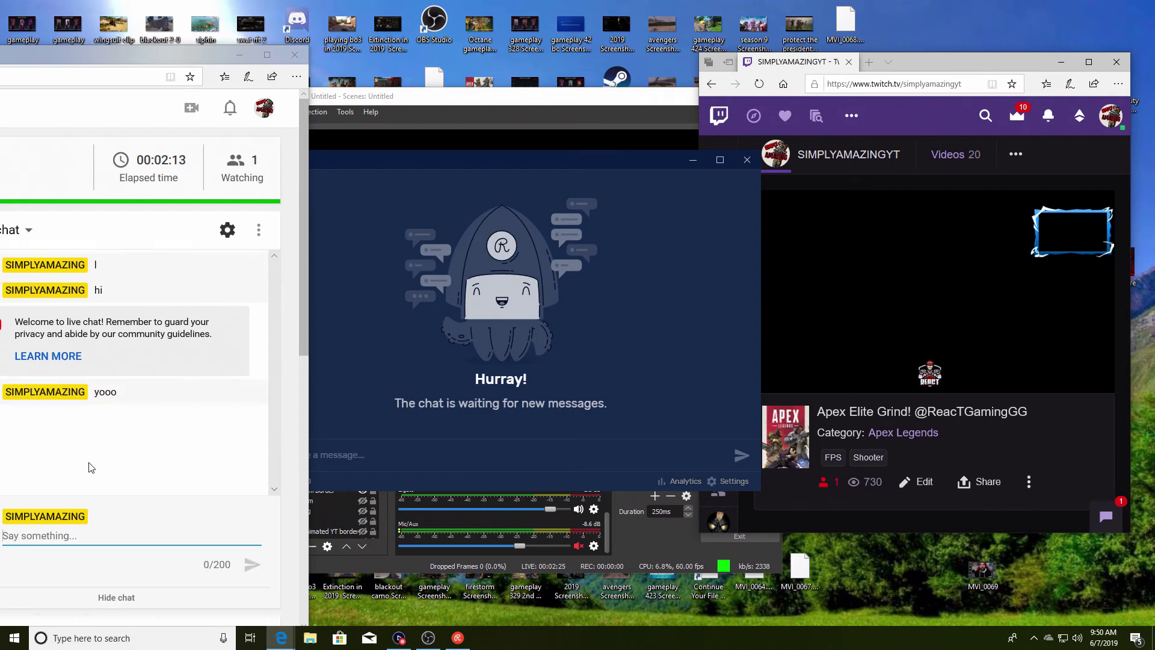
click(389, 159)
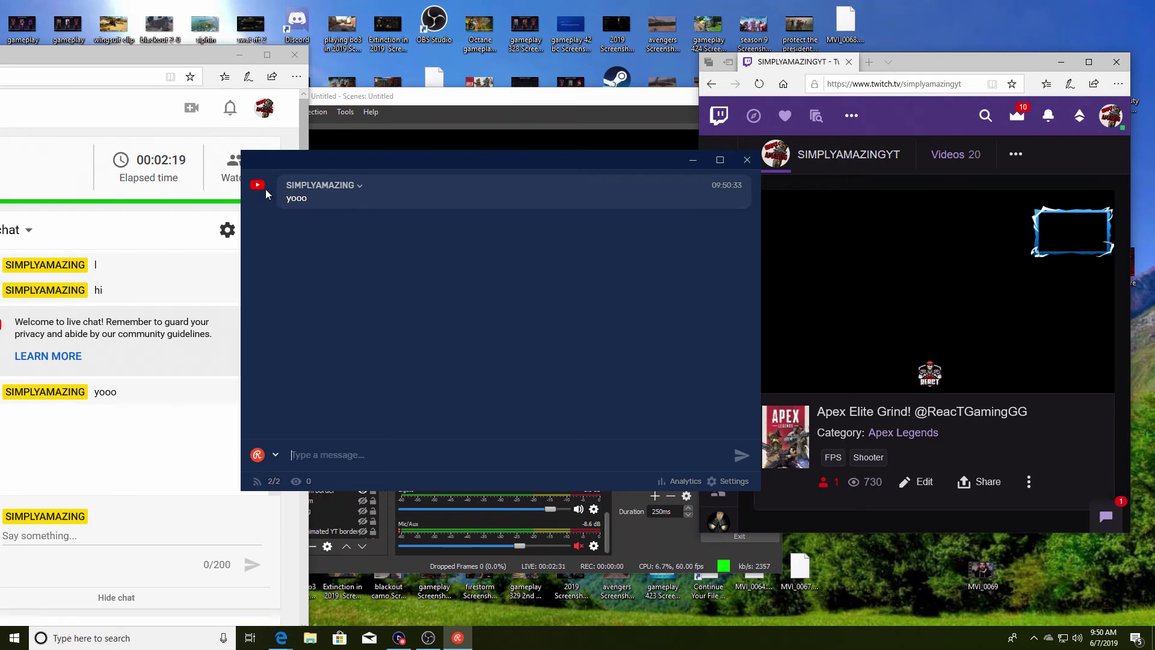
- Maximize the Twitch window and send 'yoo' in its stream chat
drag(938, 57, 499, 83)
drag(692, 77, 1123, 28)
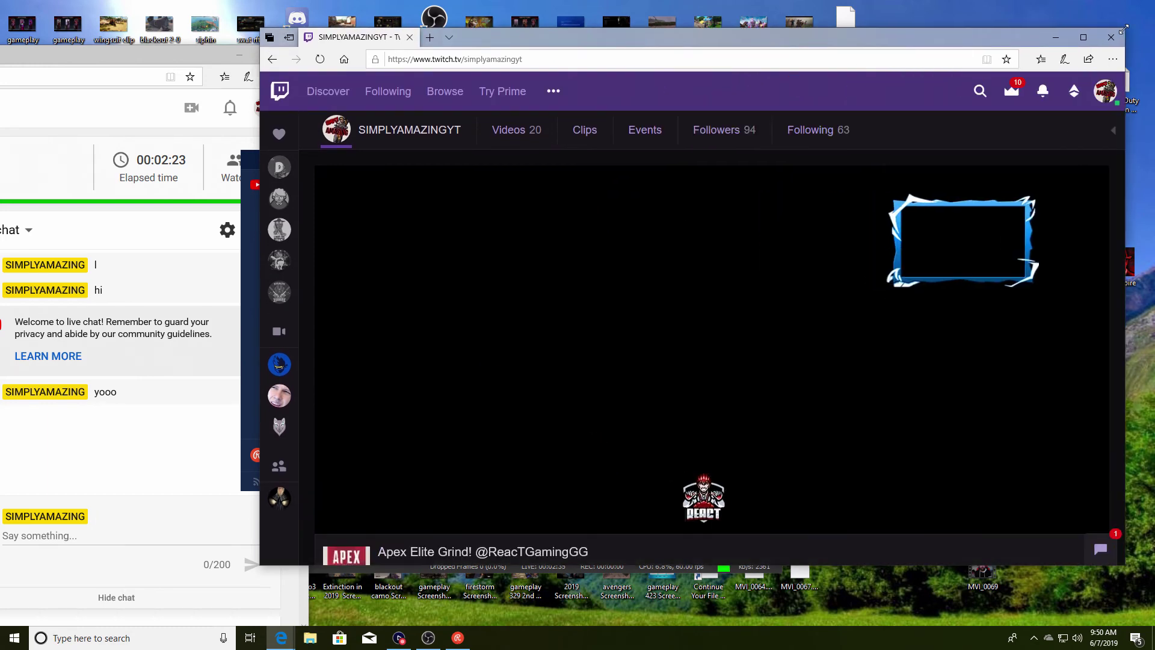
click(1112, 130)
click(922, 501)
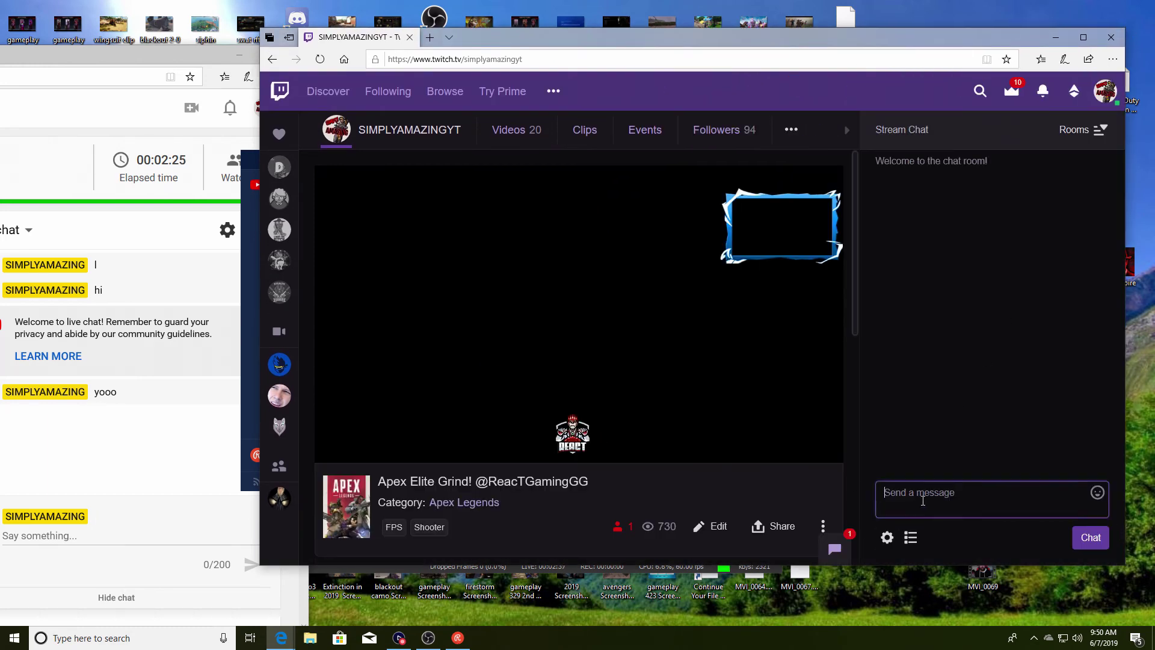
text(y)
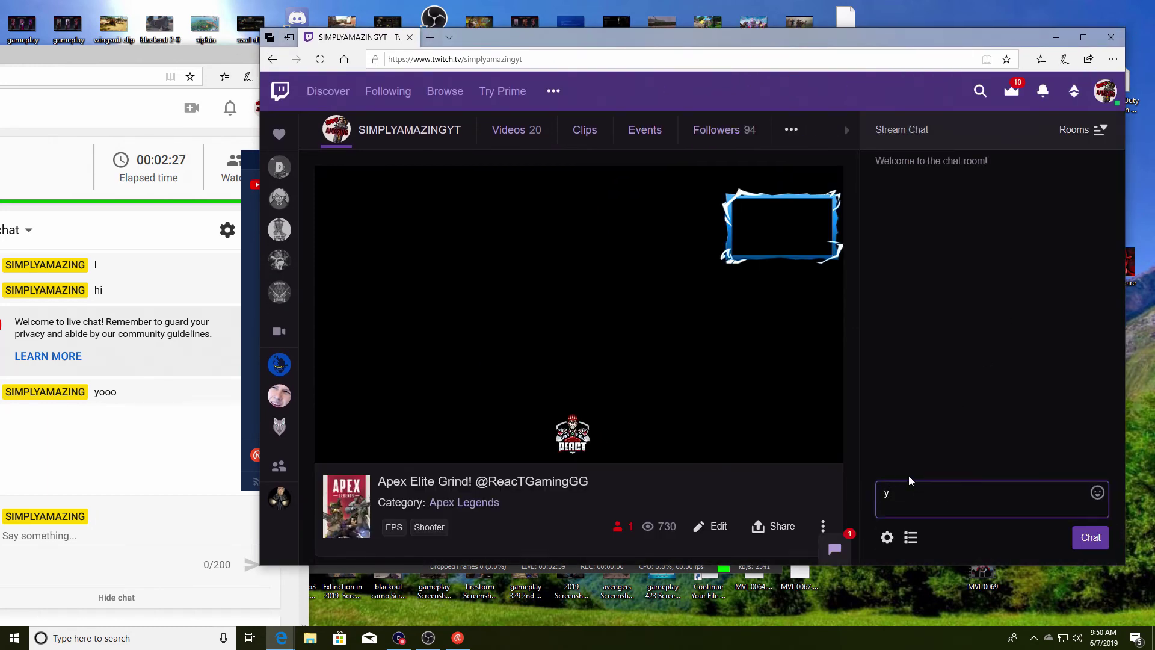
text(oo)
key(Return)
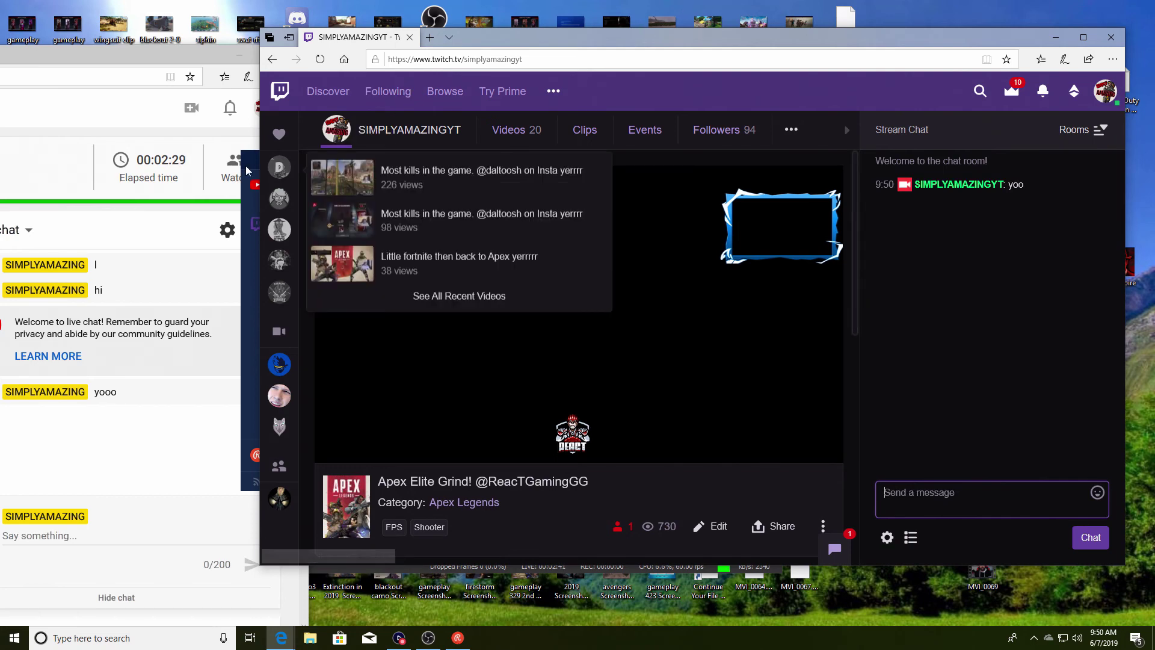
- Confirm 'yoo' appears in Restream Chat below 'yooo', then shrink the Twitch window
click(247, 170)
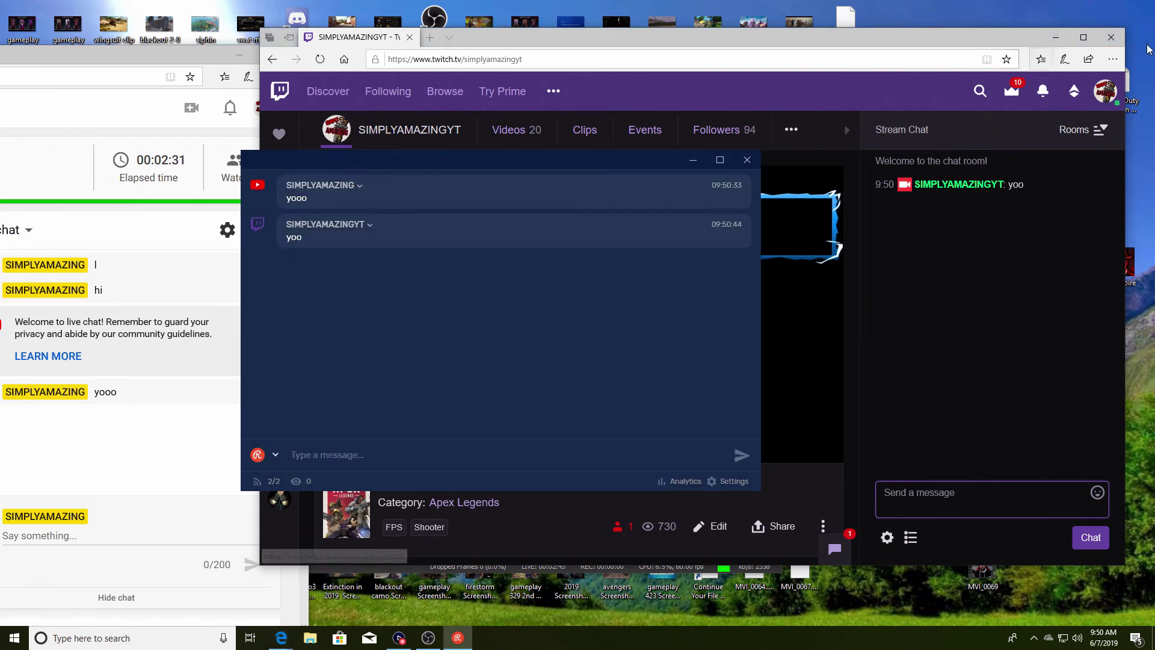
click(844, 130)
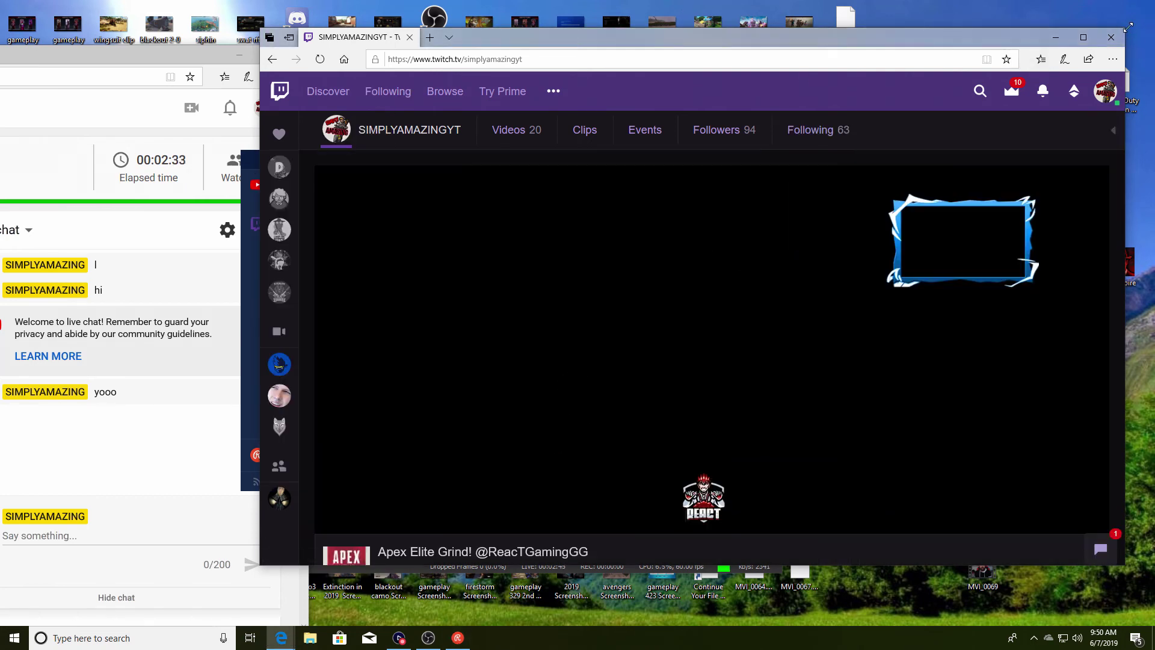
drag(1128, 26, 676, 143)
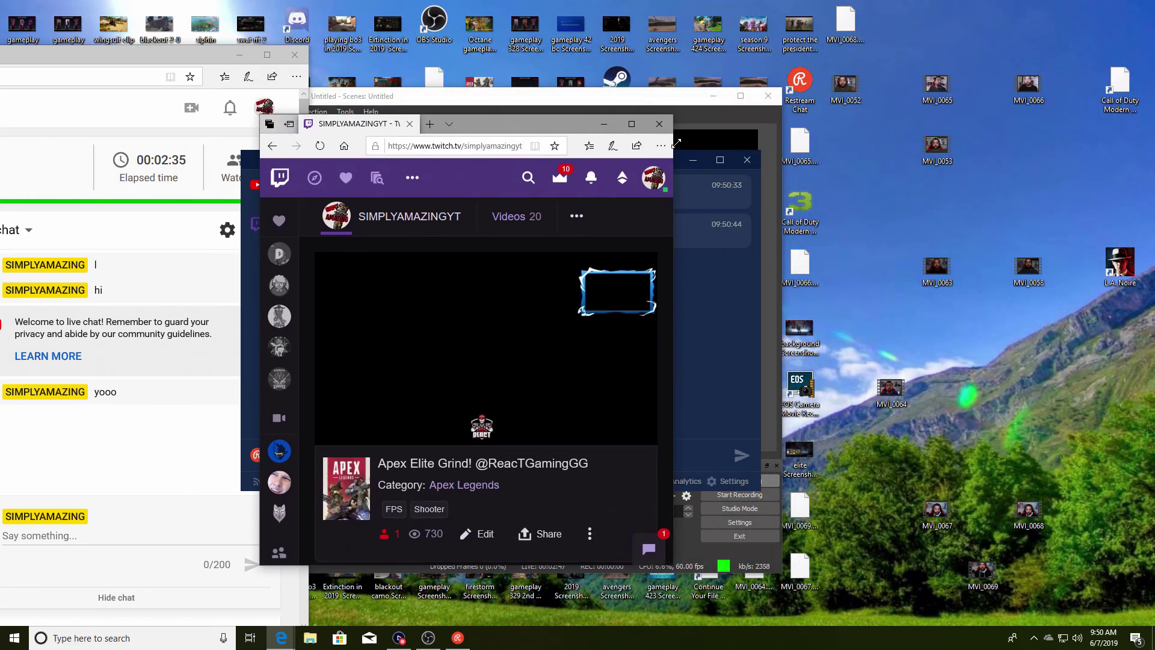
- Move Twitch to the right, shift Restream Chat down, and bring OBS forward
drag(468, 128, 976, 69)
drag(344, 162, 340, 245)
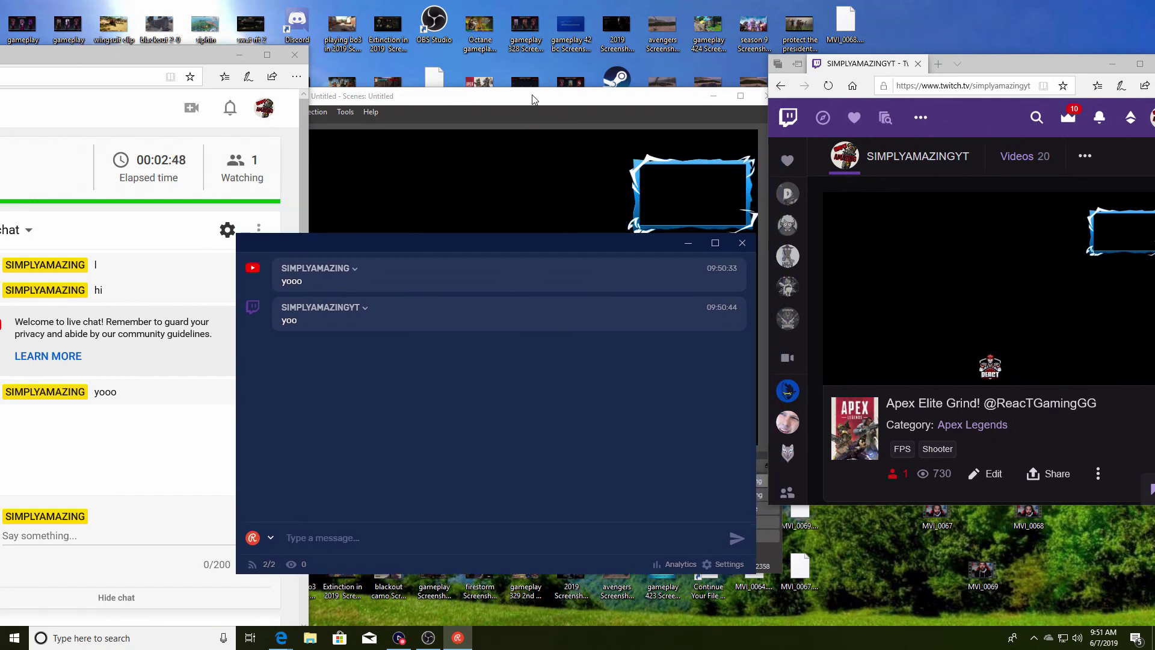
click(533, 99)
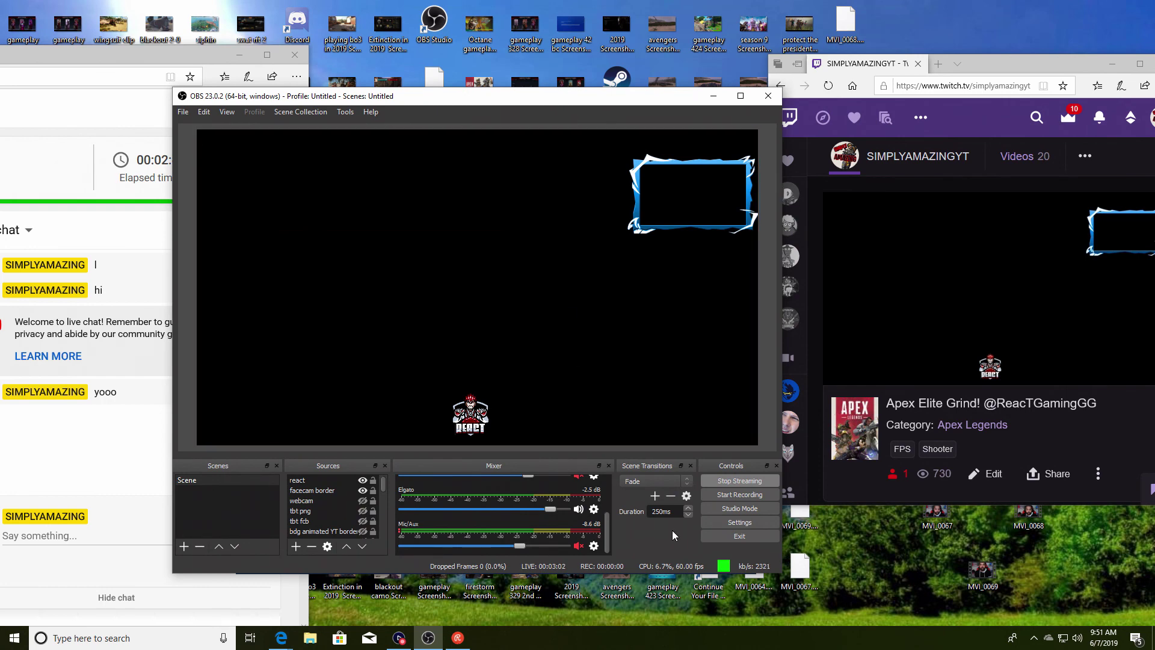